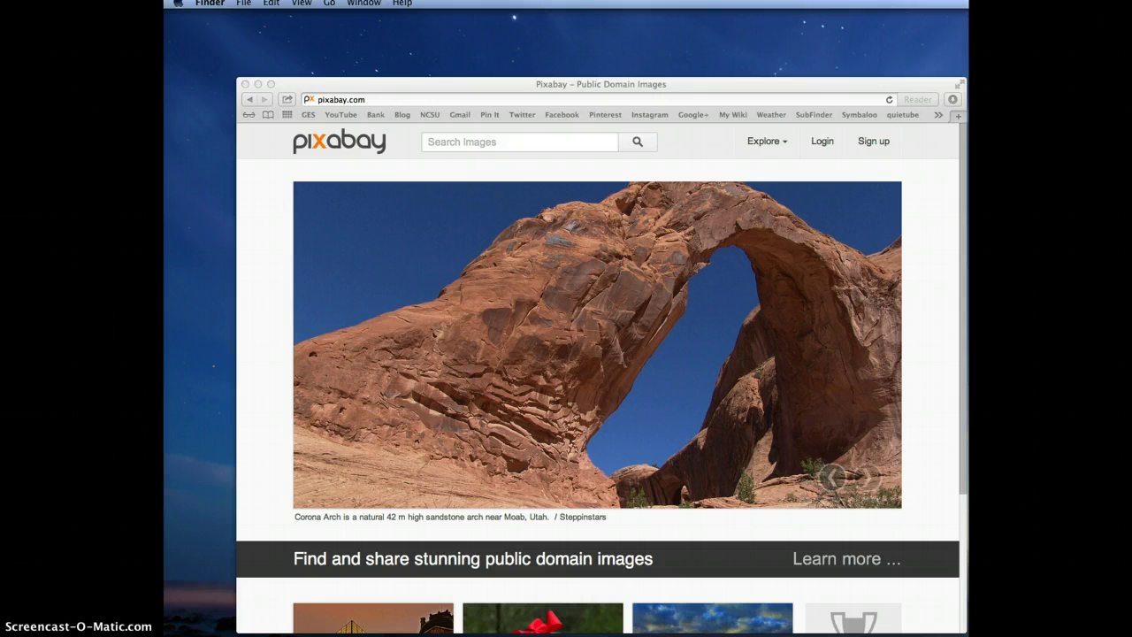
- Create a new folder on the desktop and place it in the free space above the browser window
{"action": "left_click", "coordinate": [243, 2]}
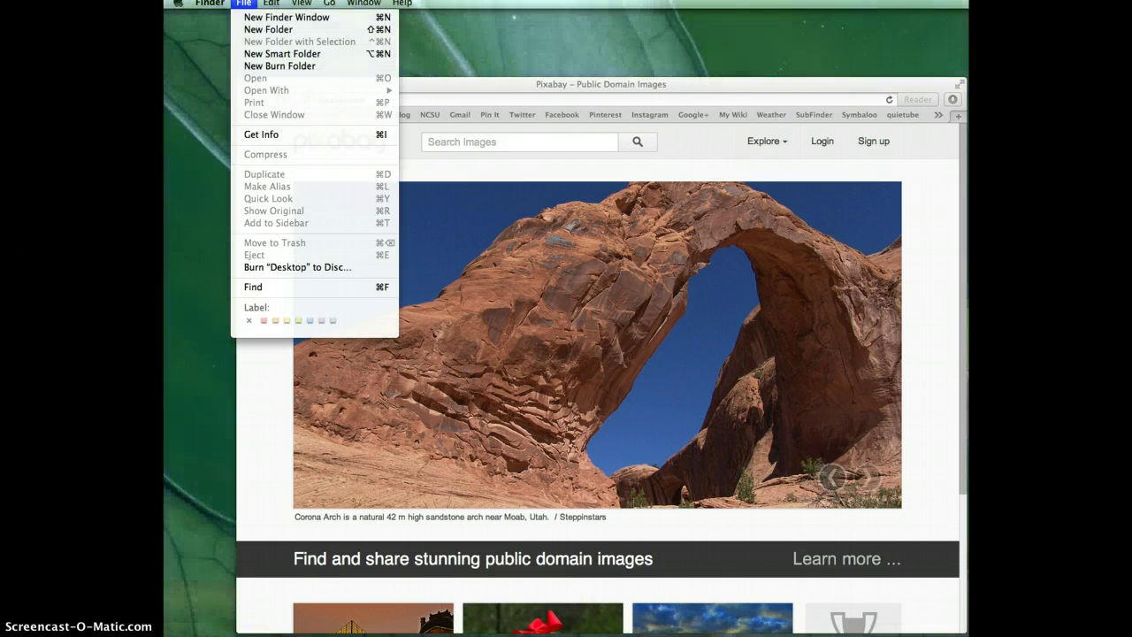
{"action": "left_click", "coordinate": [243, 30]}
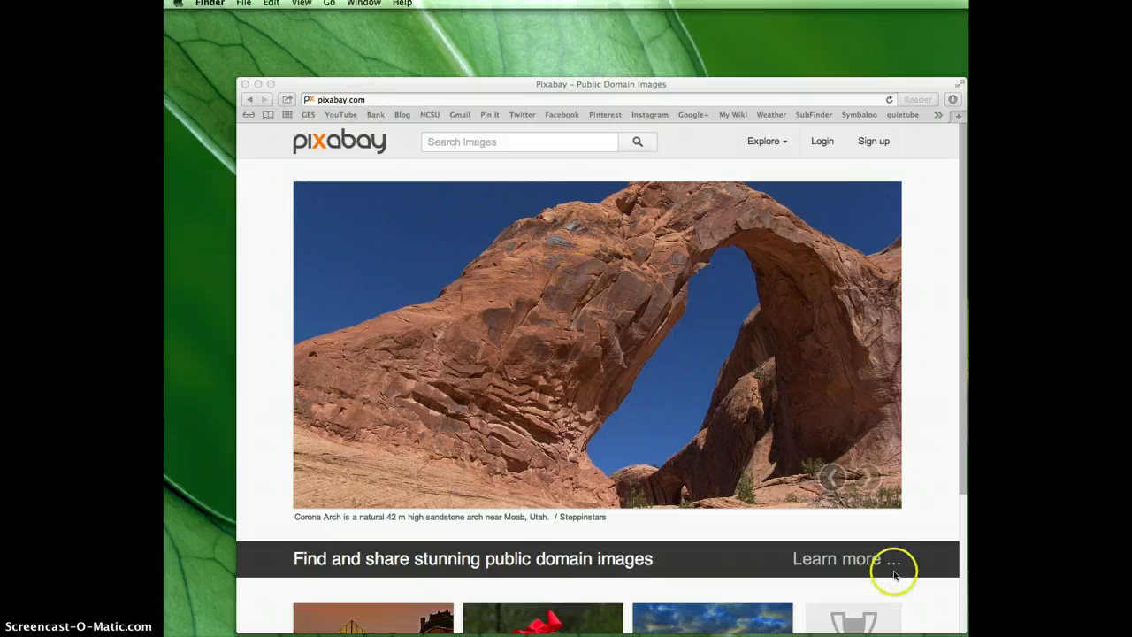
{"action": "left_click_drag", "start_coordinate": [962, 500], "coordinate": [496, 39]}
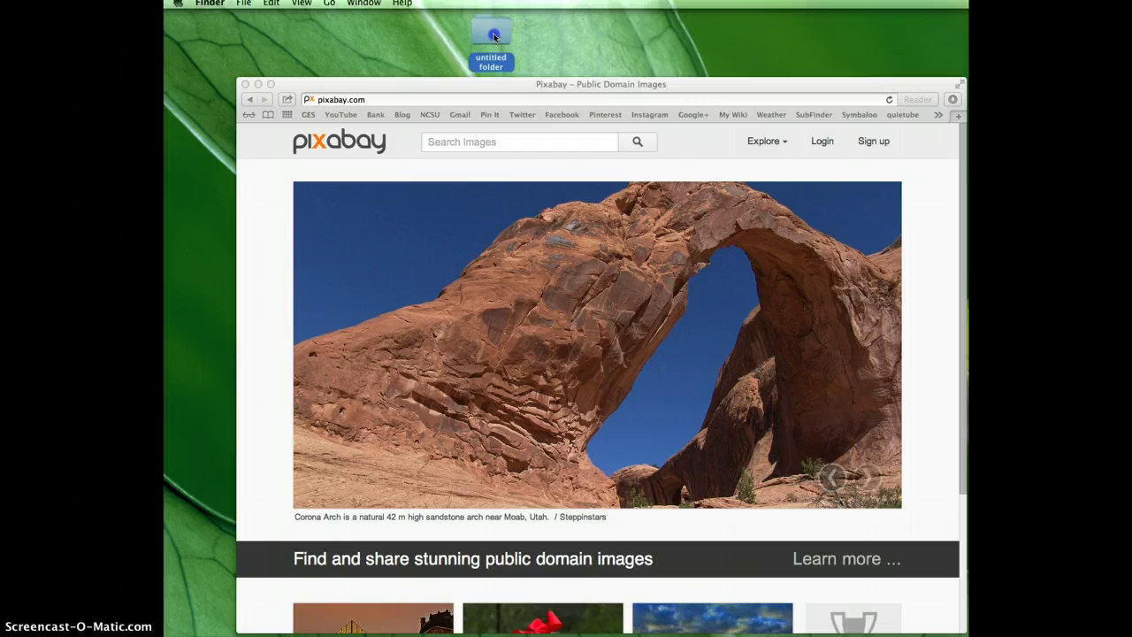
- Rename the new desktop folder as George's Pics
{"action": "left_click", "coordinate": [496, 63]}
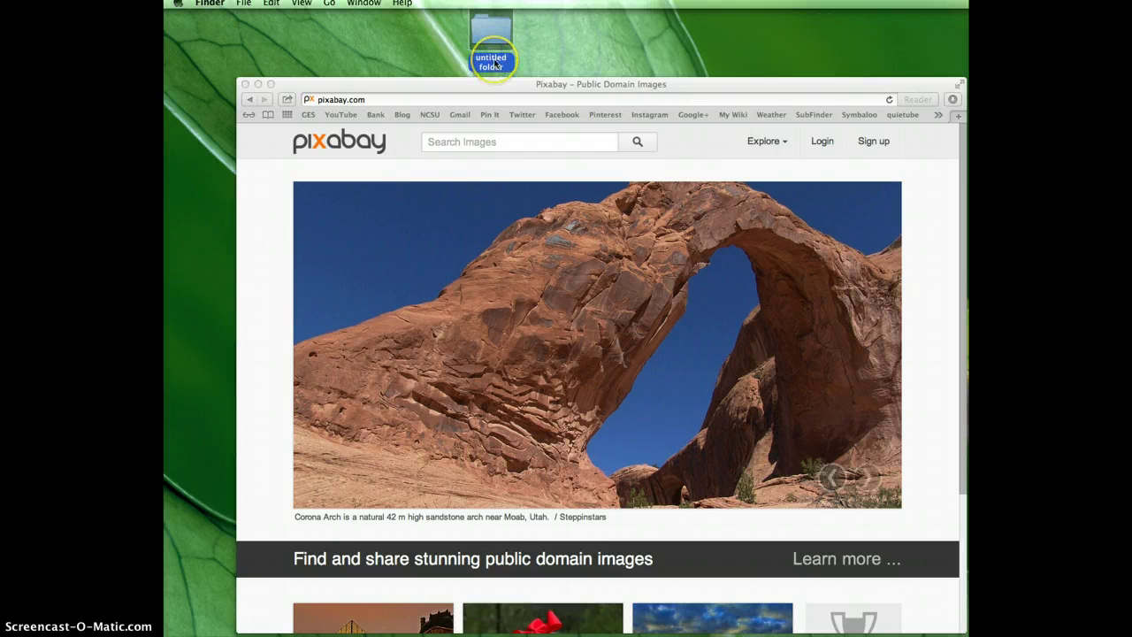
{"action": "left_click", "coordinate": [492, 62]}
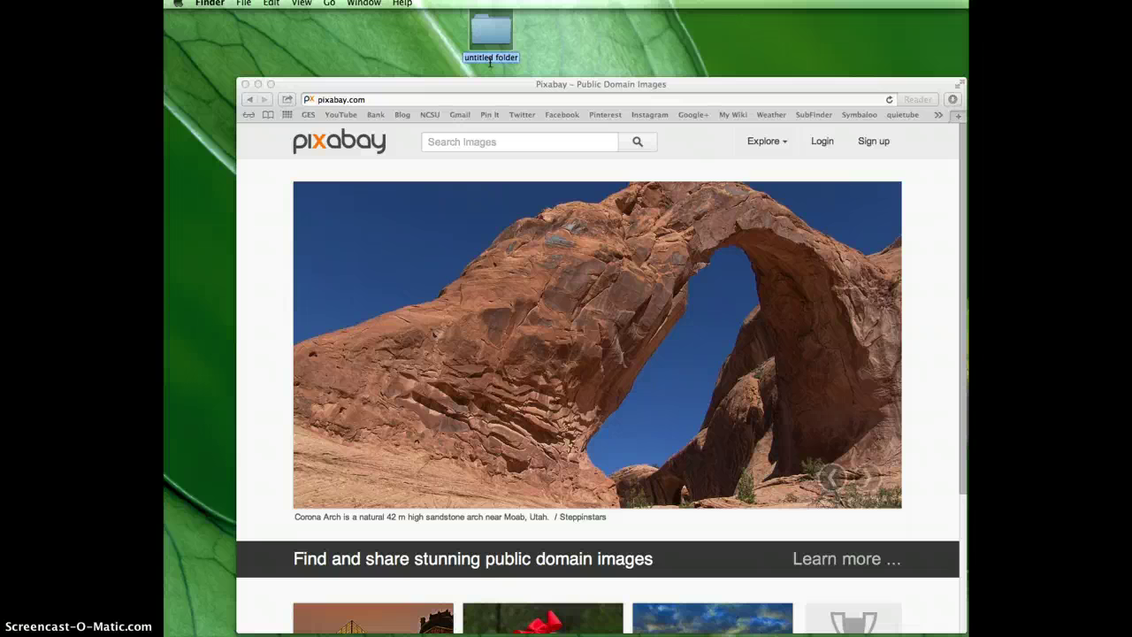
{"action": "type", "text": "C"}
{"action": "type", "text": "eorge's Pic"}
{"action": "type", "text": "s"}
{"action": "left_click", "coordinate": [576, 48]}
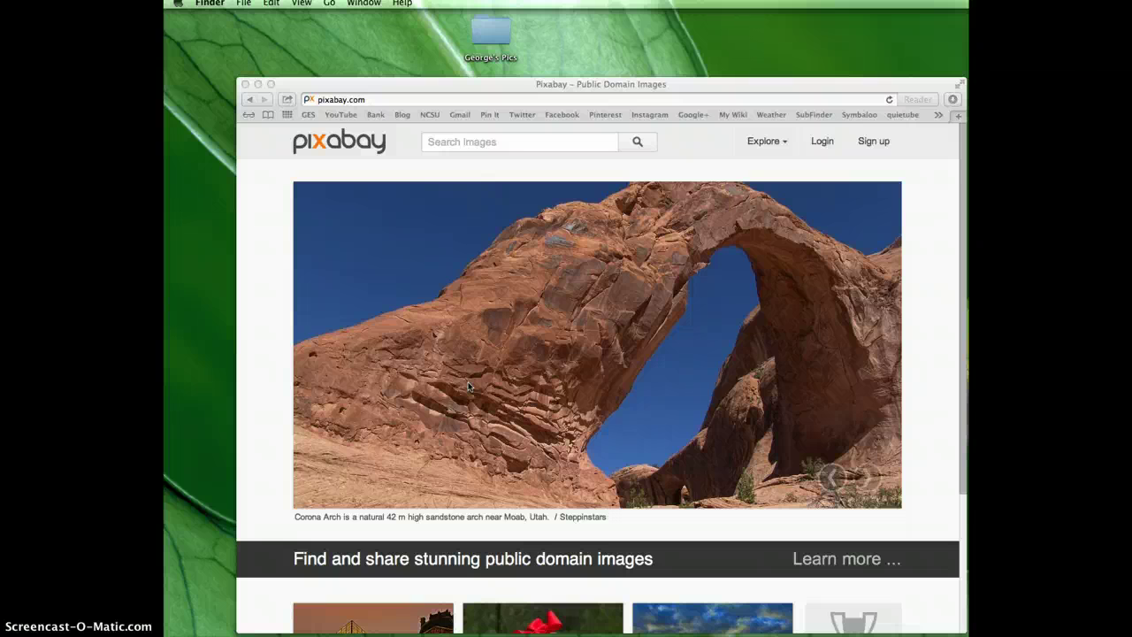
- Search Pixabay for images of George Washington
{"action": "left_click", "coordinate": [448, 145]}
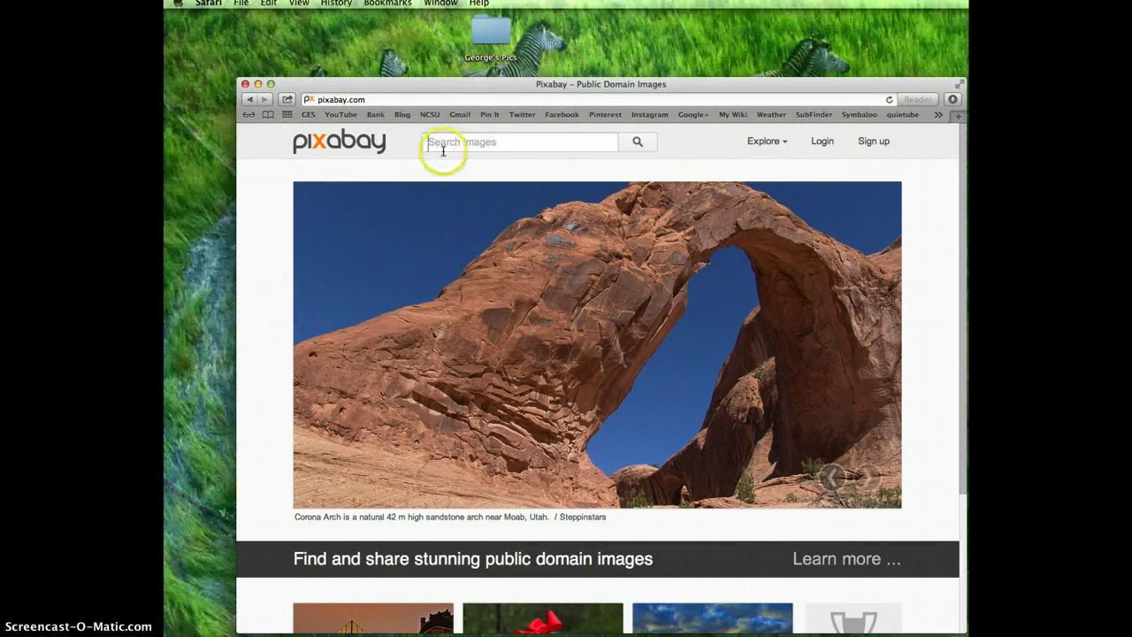
{"action": "type", "text": "George Washington"}
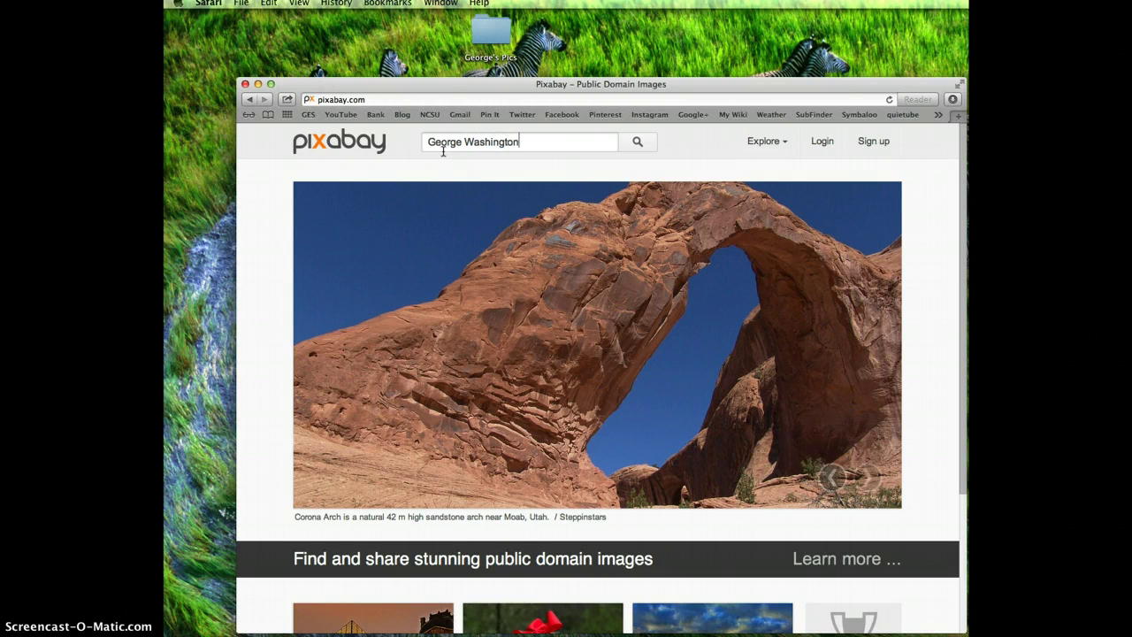
{"action": "key", "text": "Return"}
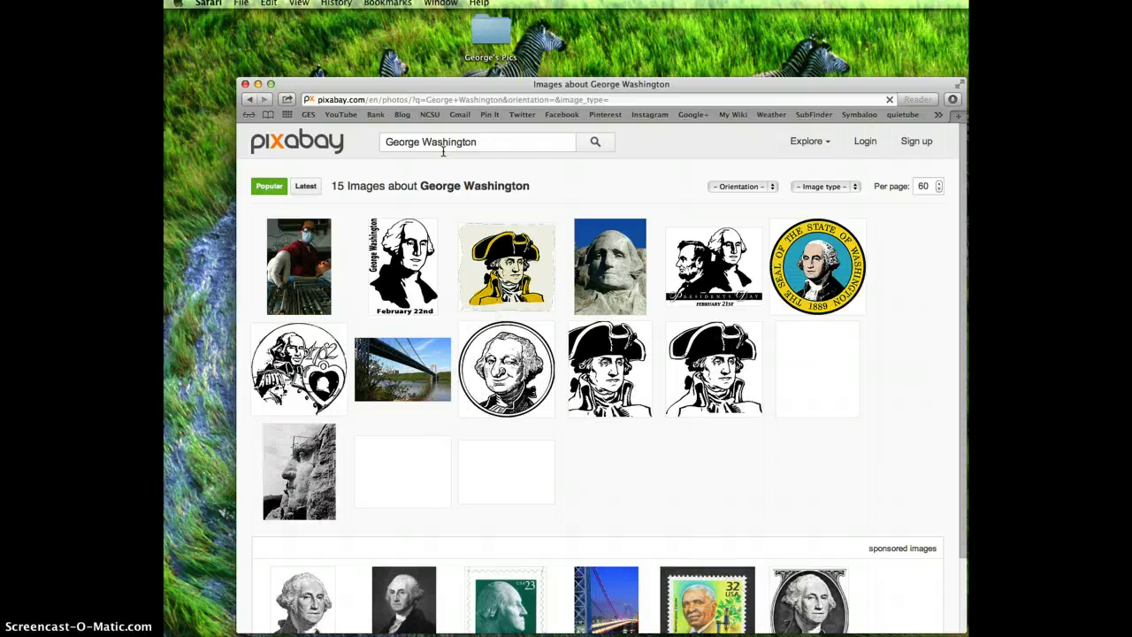
- Open the photo of Washington's face at Mount Rushmore from the results and save the image to the desktop
{"action": "left_click", "coordinate": [529, 196]}
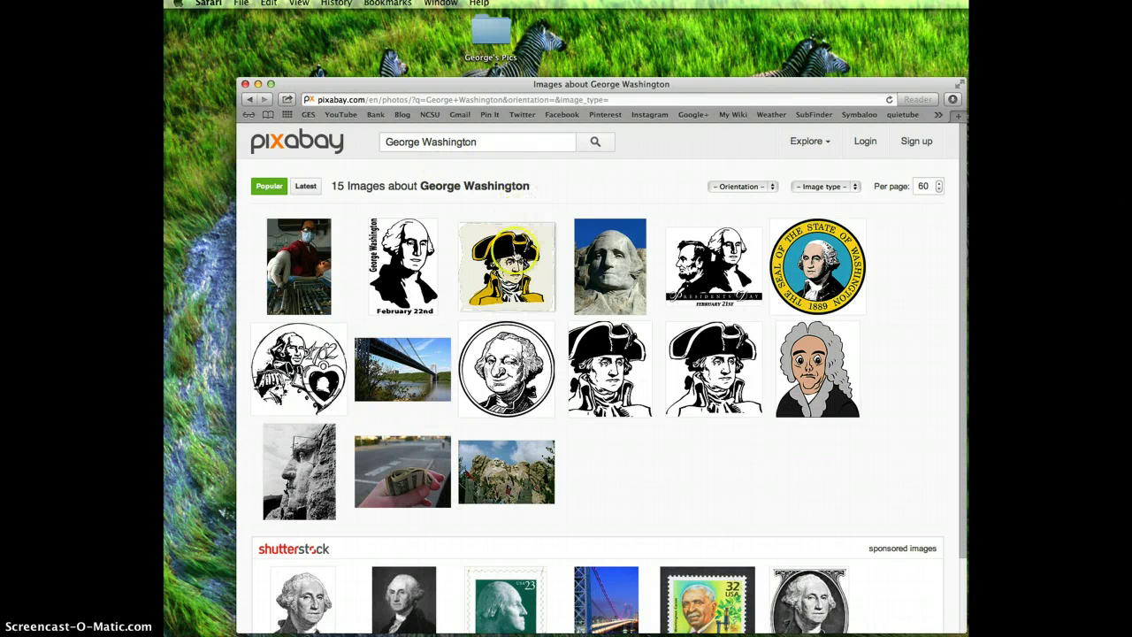
{"action": "left_click", "coordinate": [517, 240]}
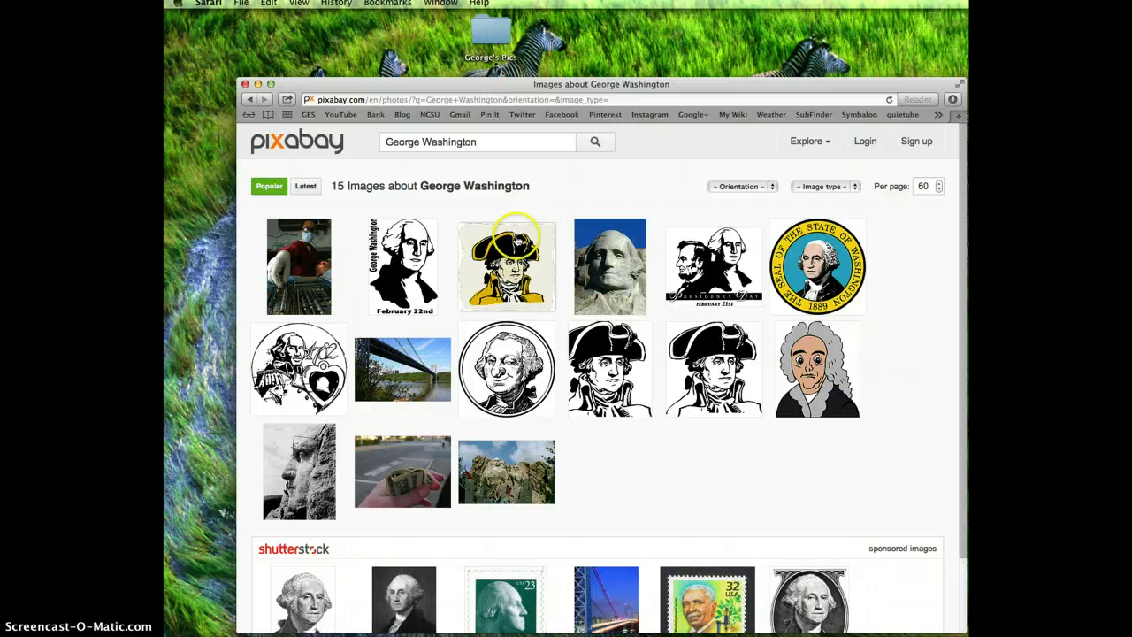
{"action": "left_click", "coordinate": [601, 265]}
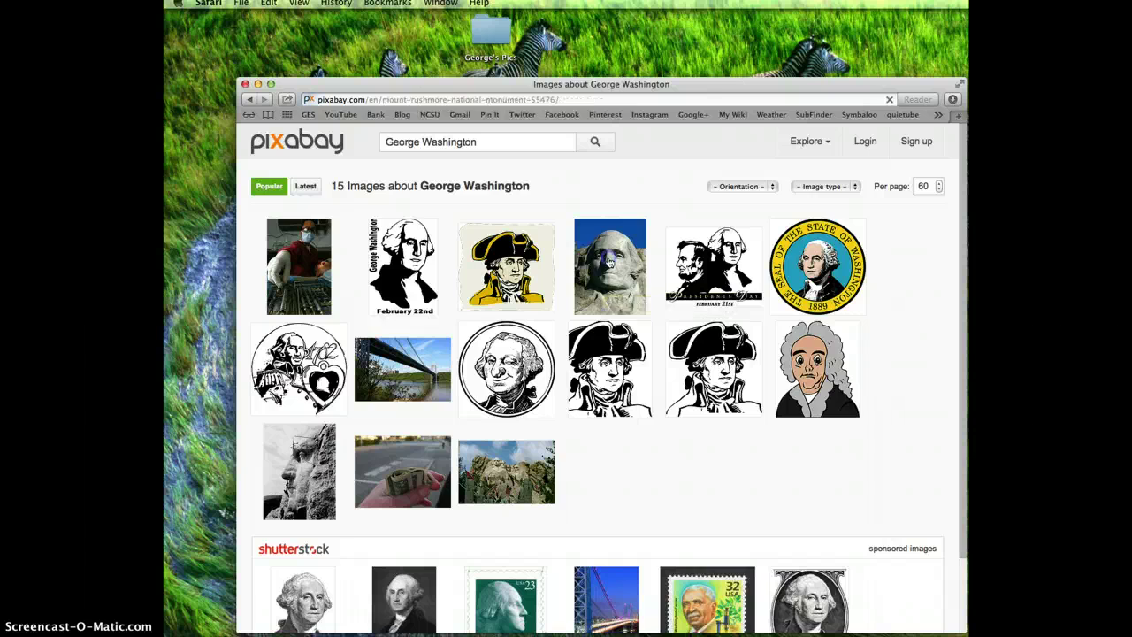
{"action": "left_click", "coordinate": [530, 364]}
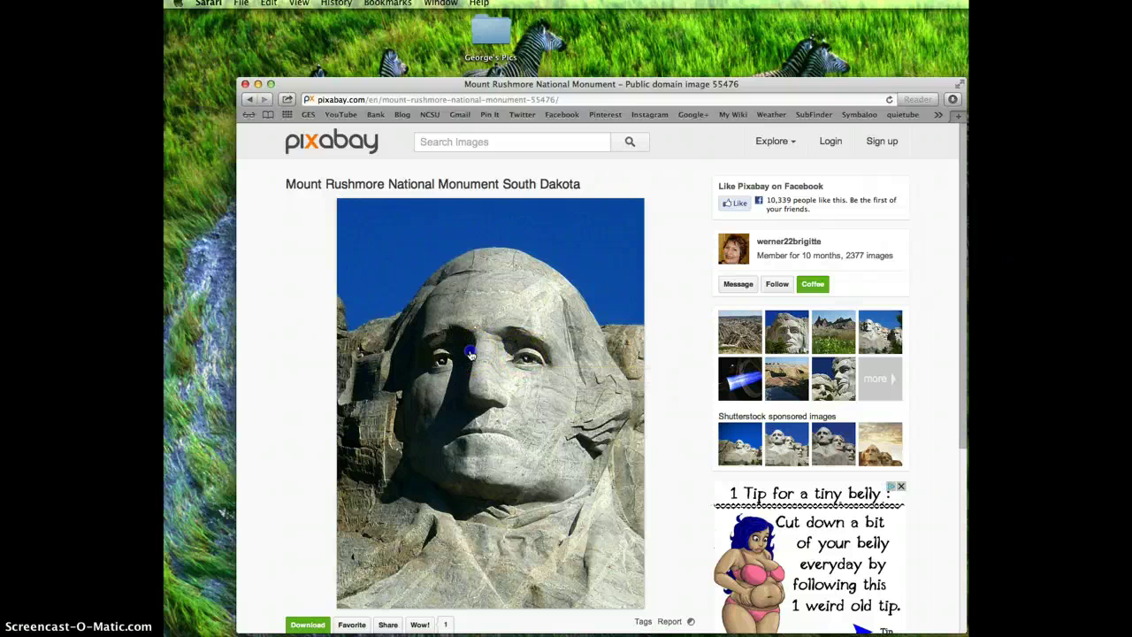
{"action": "left_click_drag", "start_coordinate": [469, 350], "coordinate": [404, 52]}
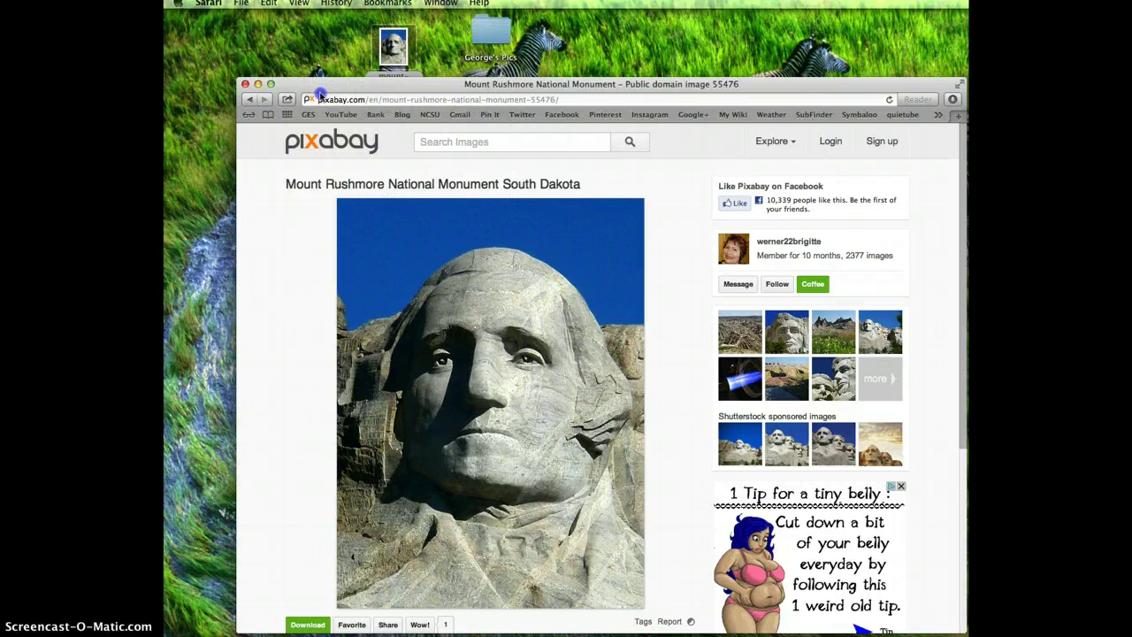
- Rename the saved Mount Rushmore image as Pic 1 and move it into the George's Pics folder
{"action": "left_click_drag", "start_coordinate": [321, 92], "coordinate": [313, 111]}
{"action": "left_click", "coordinate": [328, 103]}
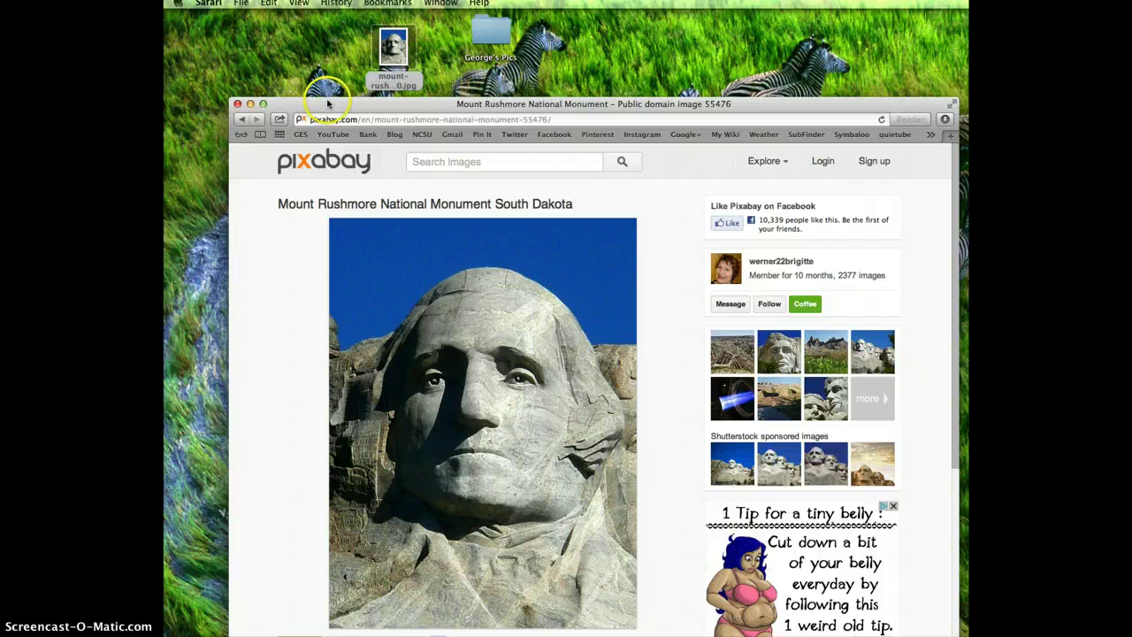
{"action": "left_click", "coordinate": [384, 85]}
{"action": "left_click", "coordinate": [384, 85]}
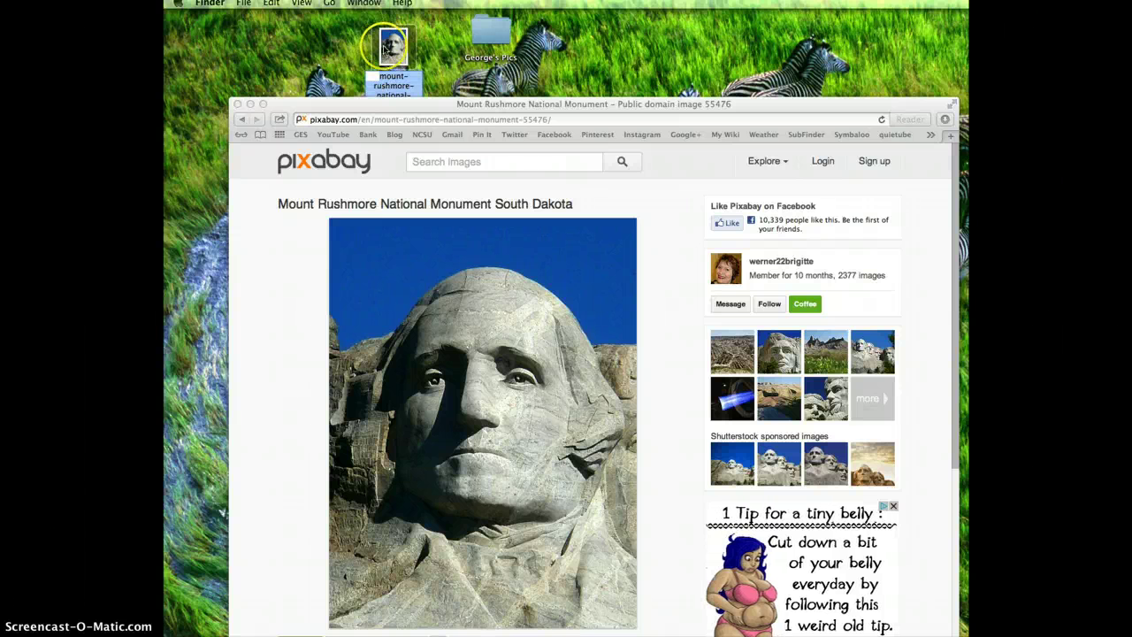
{"action": "left_click_drag", "start_coordinate": [384, 51], "coordinate": [387, 38]}
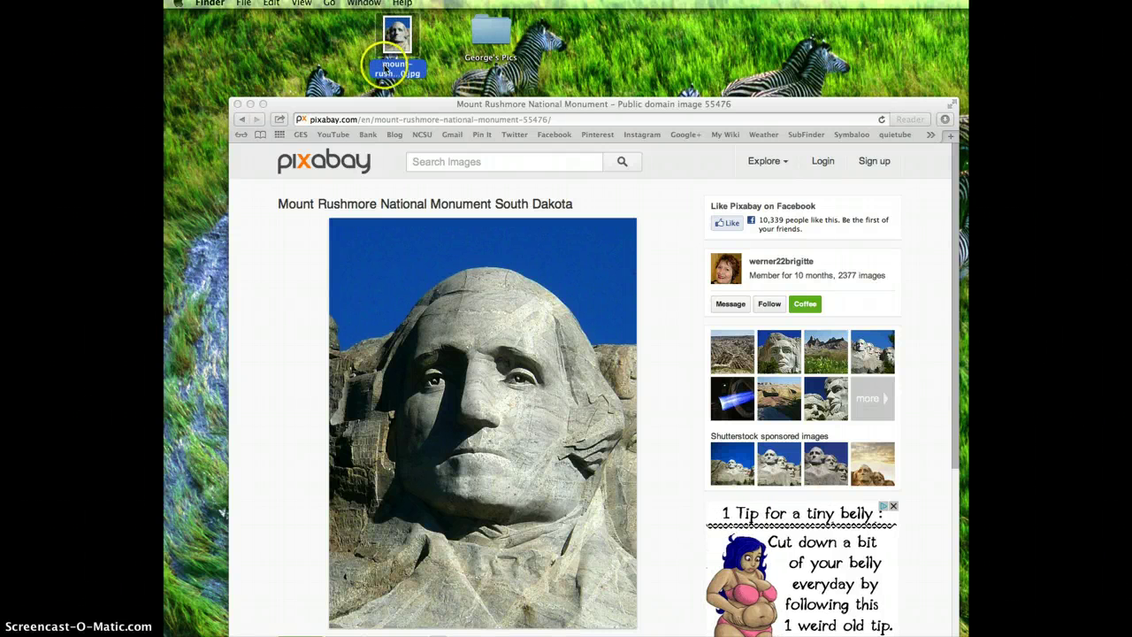
{"action": "left_click", "coordinate": [385, 67]}
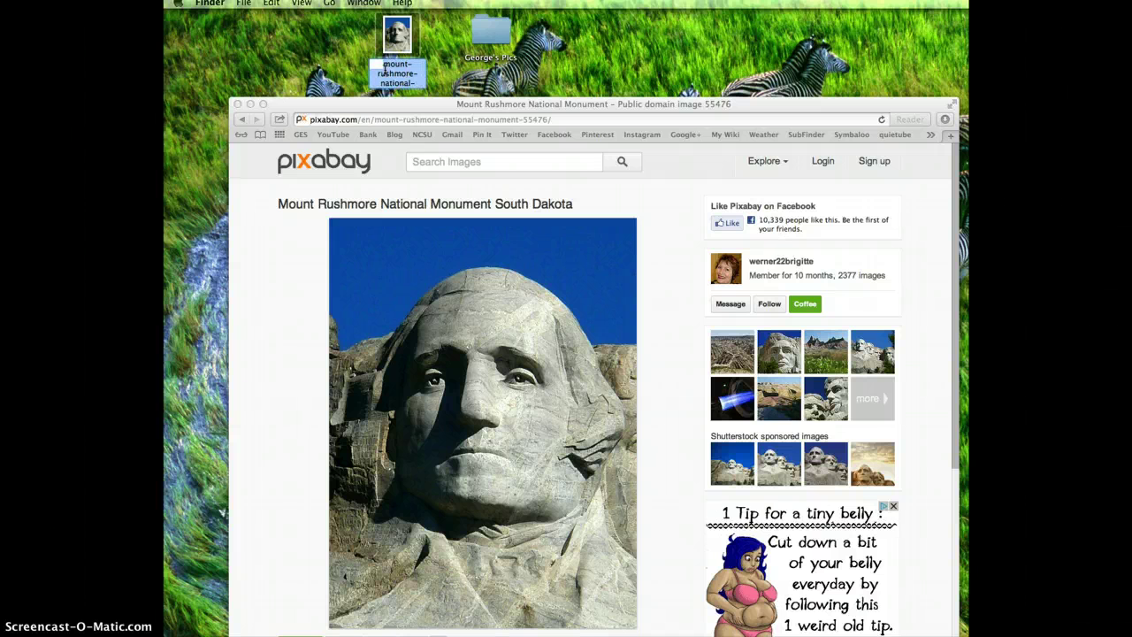
{"action": "type", "text": "Pic"}
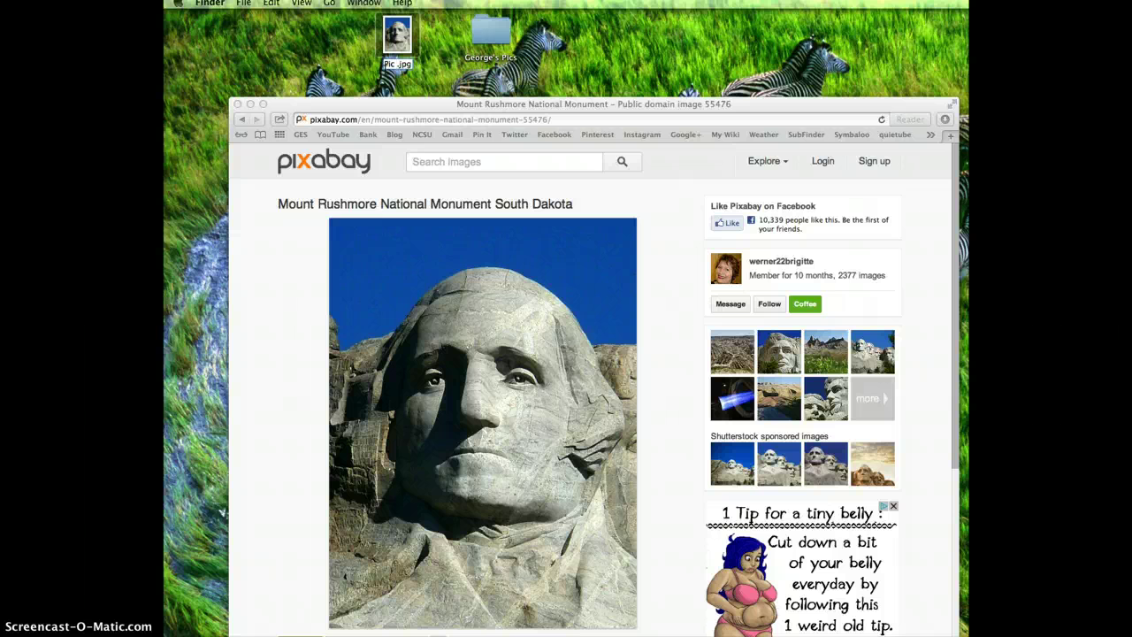
{"action": "type", "text": " 1"}
{"action": "left_click", "coordinate": [341, 52]}
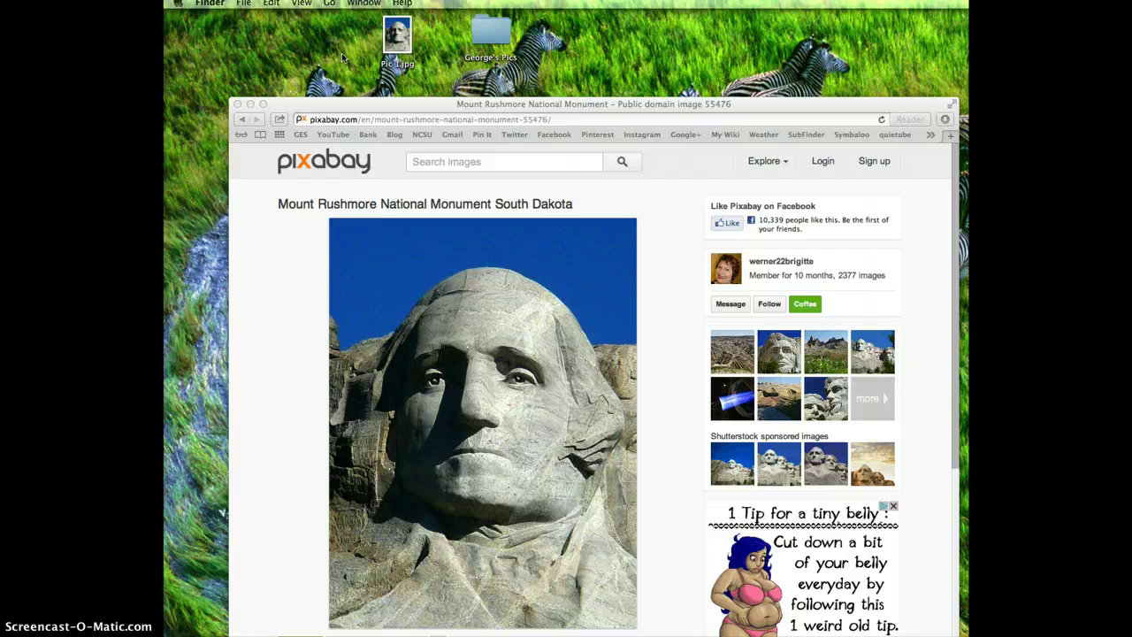
{"action": "left_click_drag", "start_coordinate": [341, 53], "coordinate": [486, 34]}
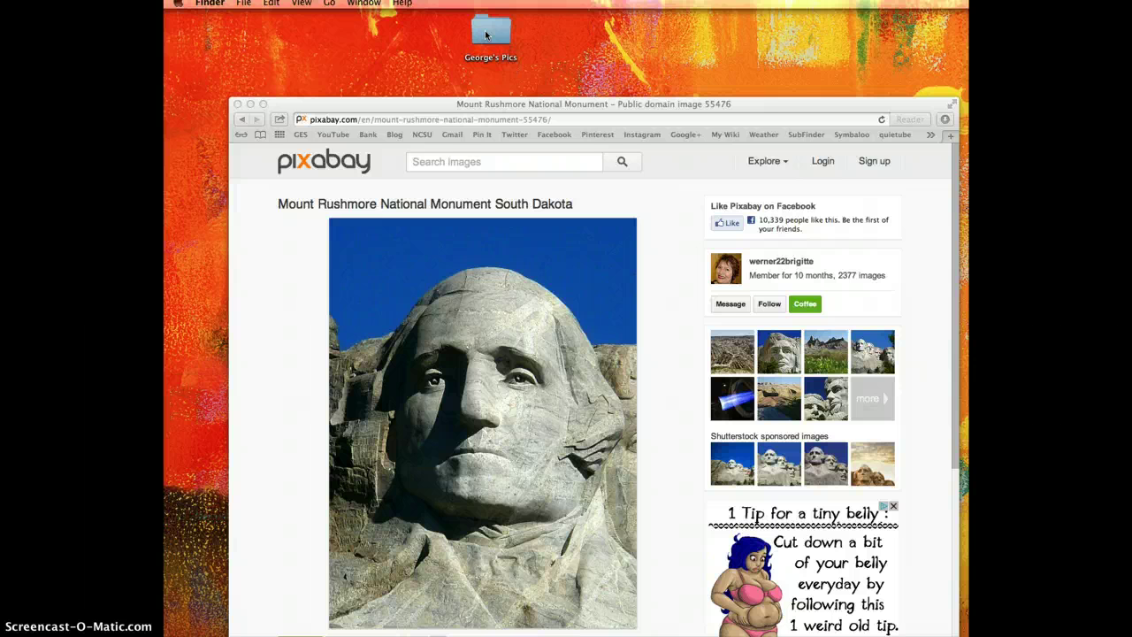
- Go to google.com in the browser and search for George Washington
{"action": "left_click", "coordinate": [368, 136]}
{"action": "left_click", "coordinate": [365, 120]}
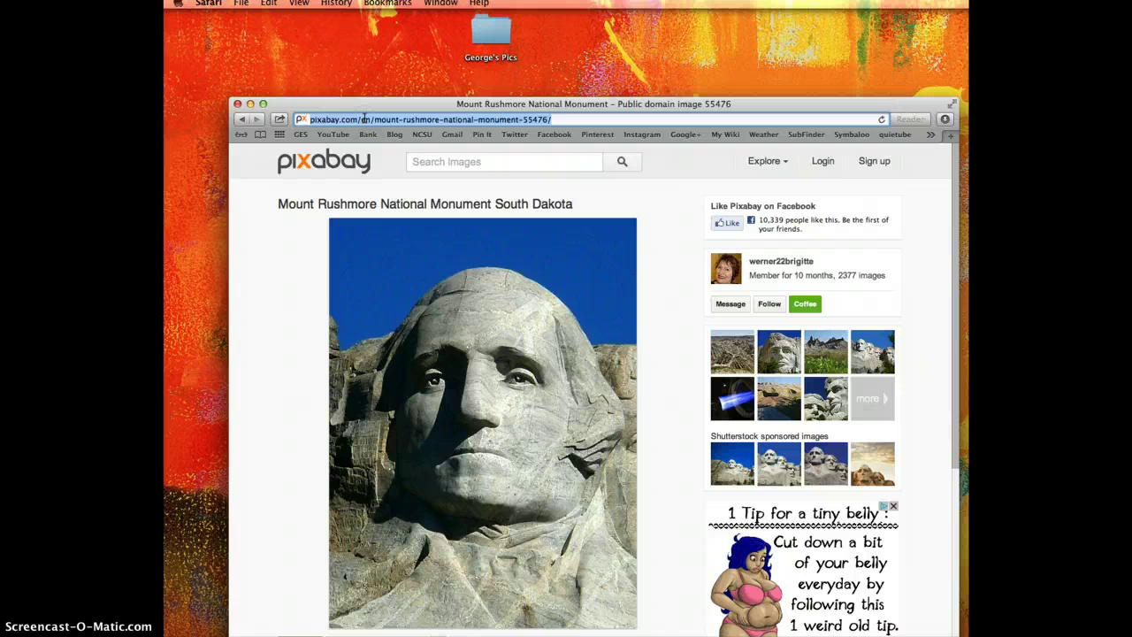
{"action": "type", "text": "google.com"}
{"action": "key", "text": "Return"}
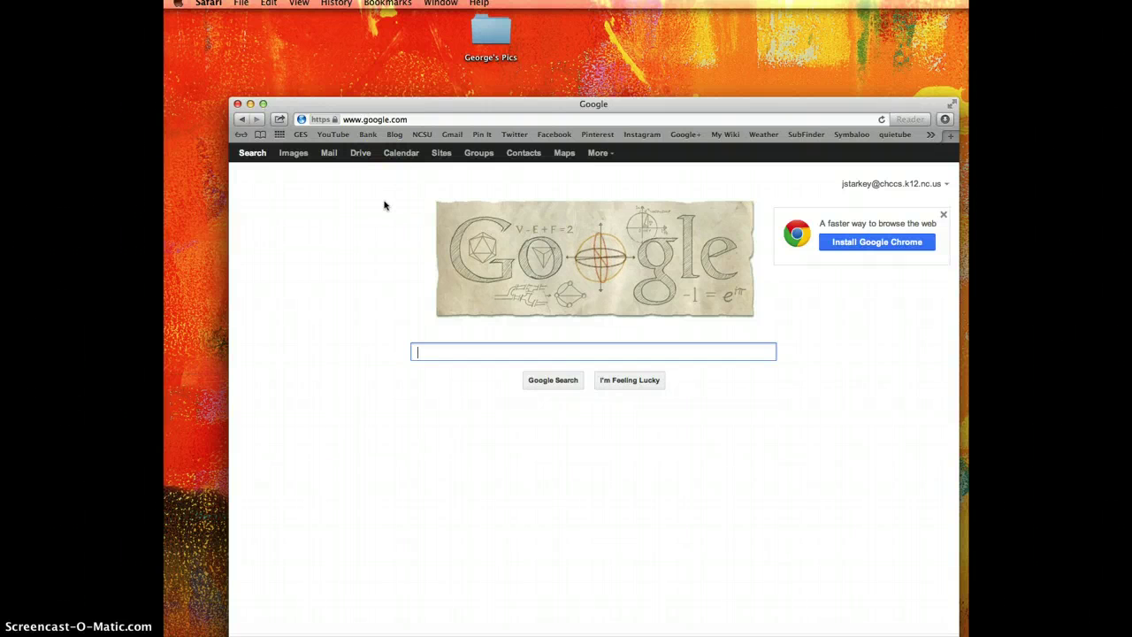
{"action": "type", "text": "G"}
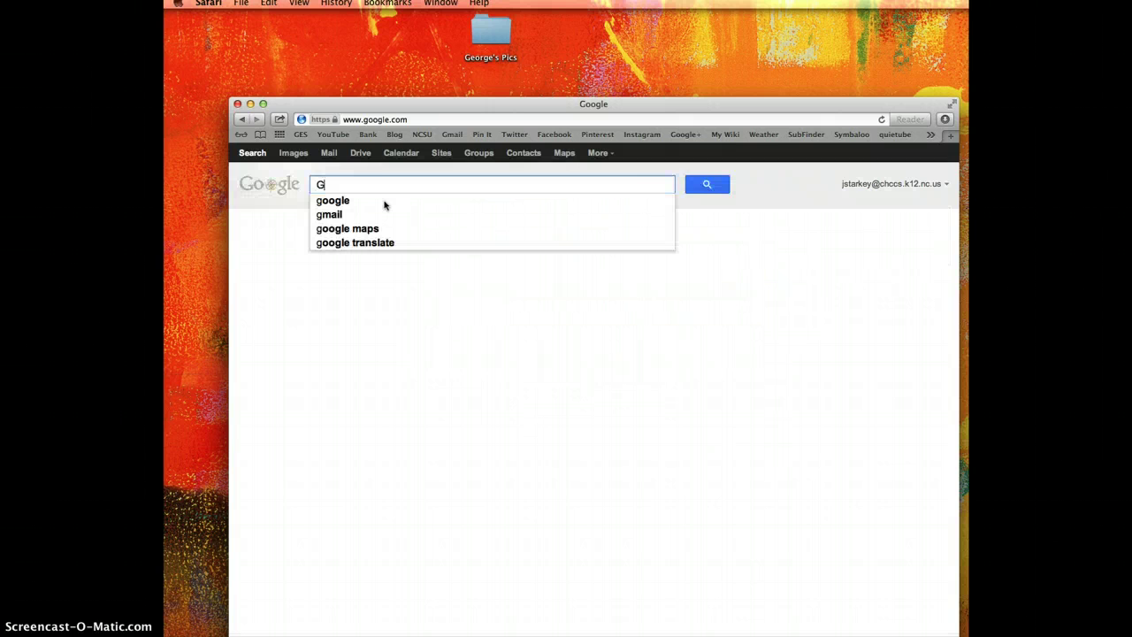
{"action": "type", "text": "eorge w"}
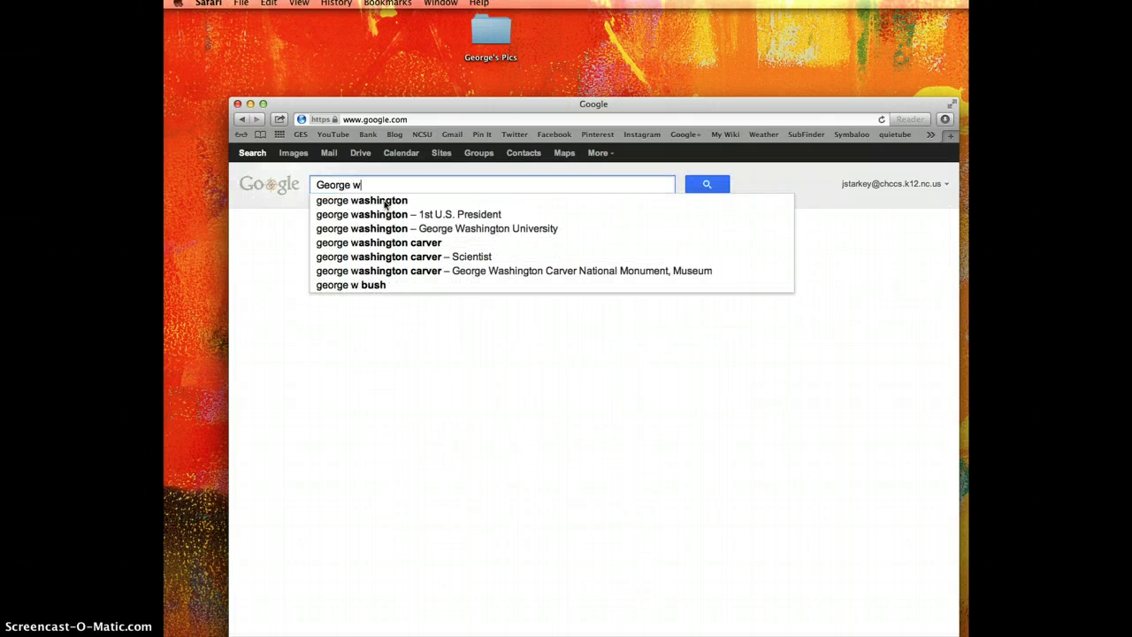
{"action": "type", "text": "ashington"}
{"action": "key", "text": "Return"}
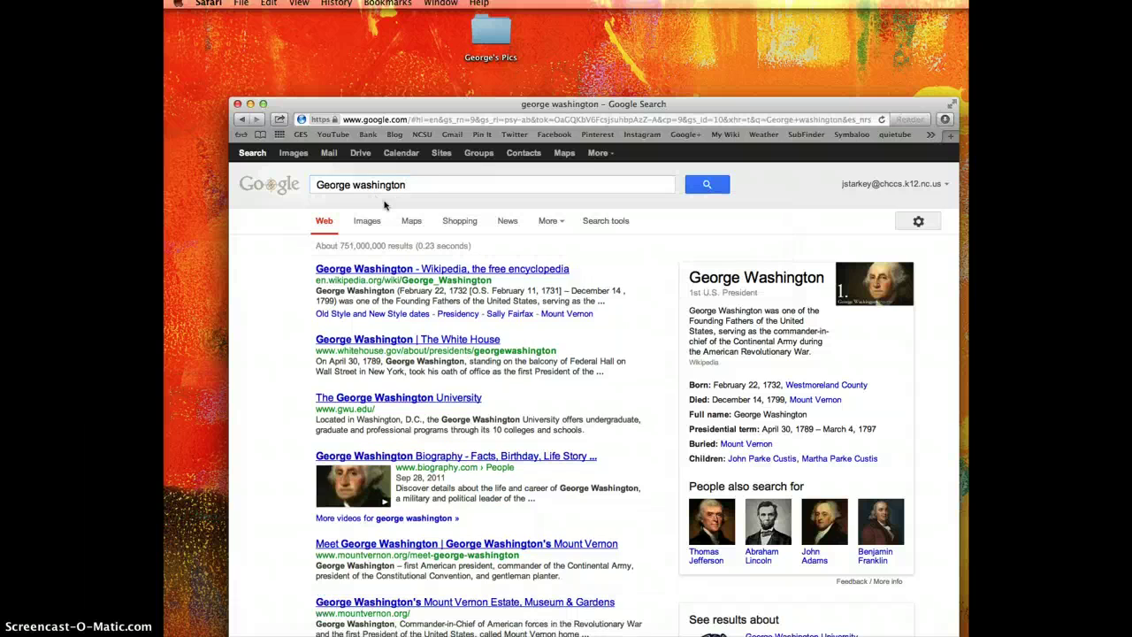
- Show the image results and open the original image of the dark Wikipedia portrait of George Washington
{"action": "left_click", "coordinate": [367, 222]}
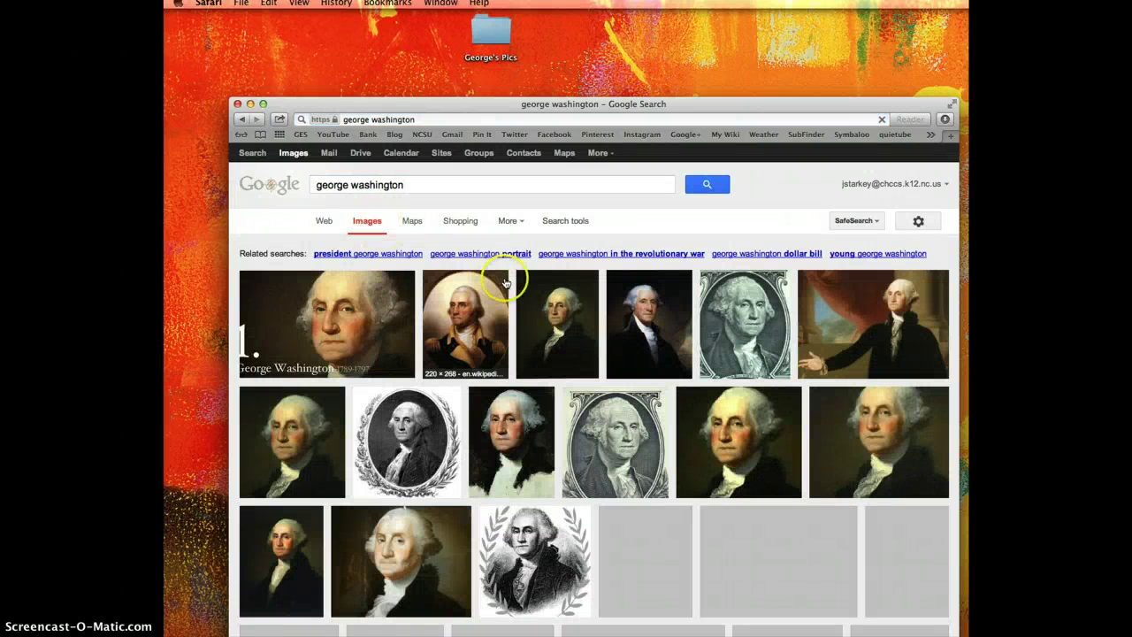
{"action": "left_click", "coordinate": [556, 334]}
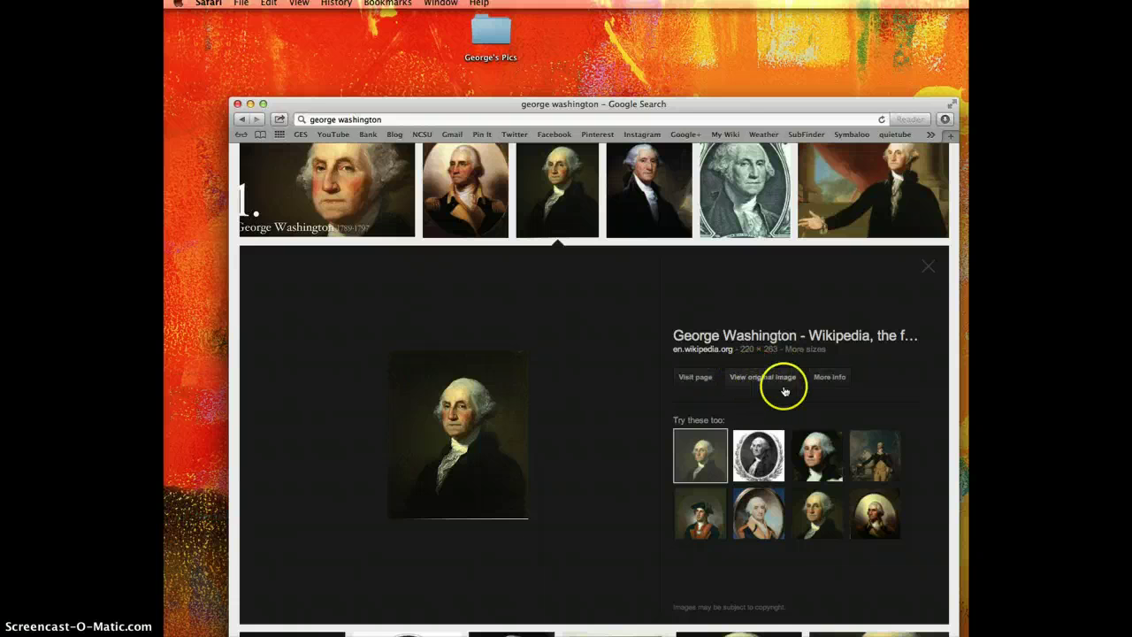
{"action": "left_click", "coordinate": [766, 382]}
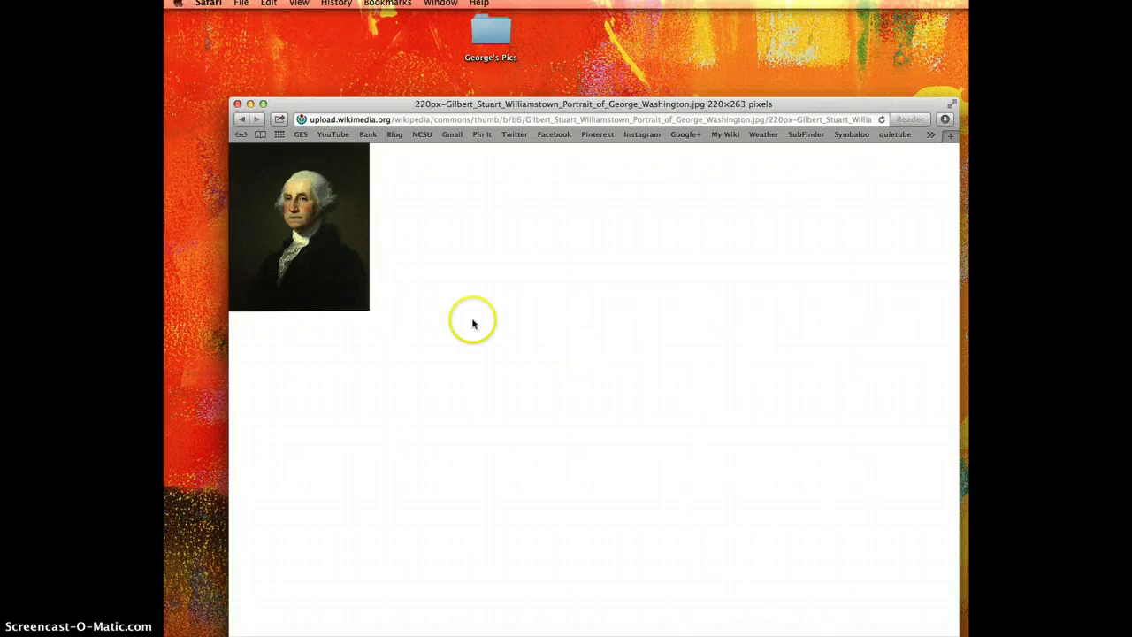
- Copy the portrait's web address and paste it into a new blank Word document
{"action": "left_click", "coordinate": [348, 120]}
{"action": "key", "text": "super+c"}
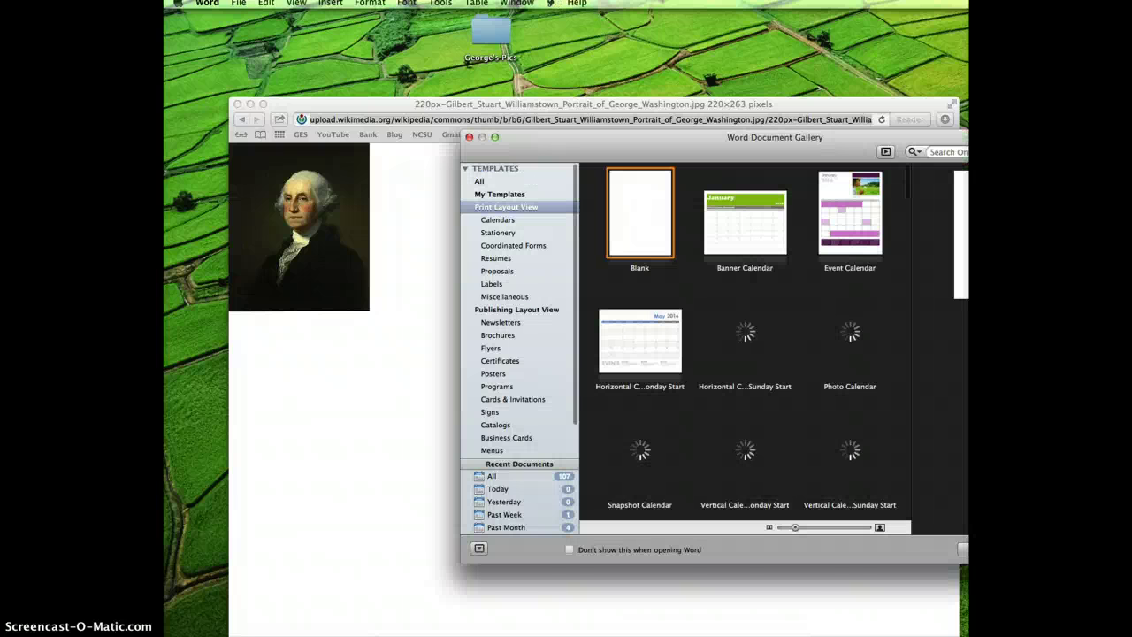
{"action": "double_click", "coordinate": [634, 217]}
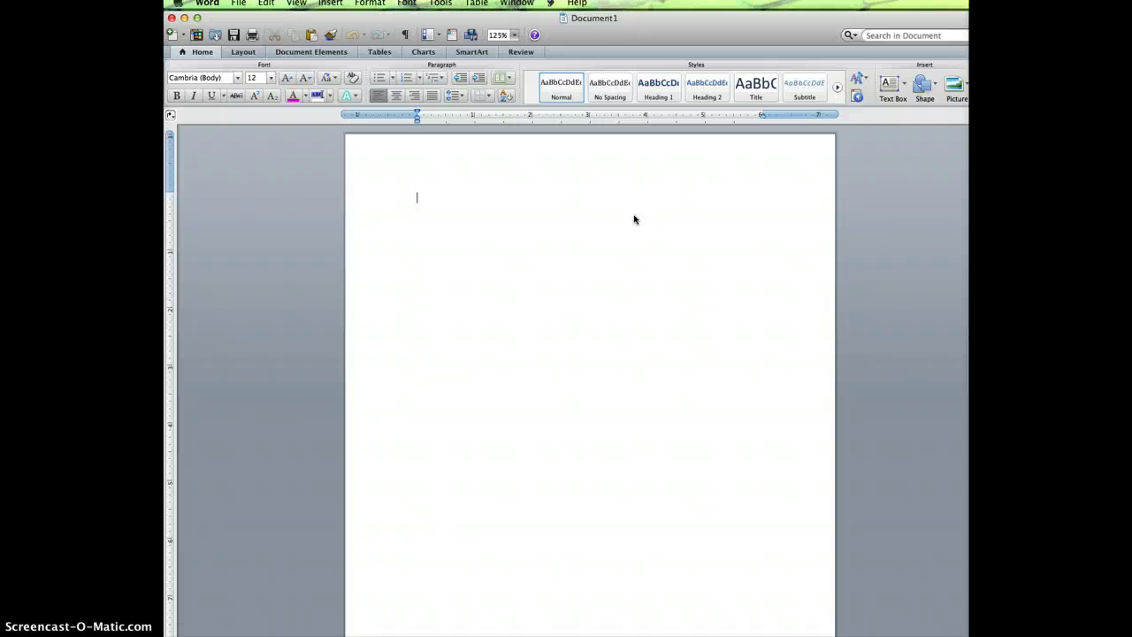
{"action": "key", "text": "super+v"}
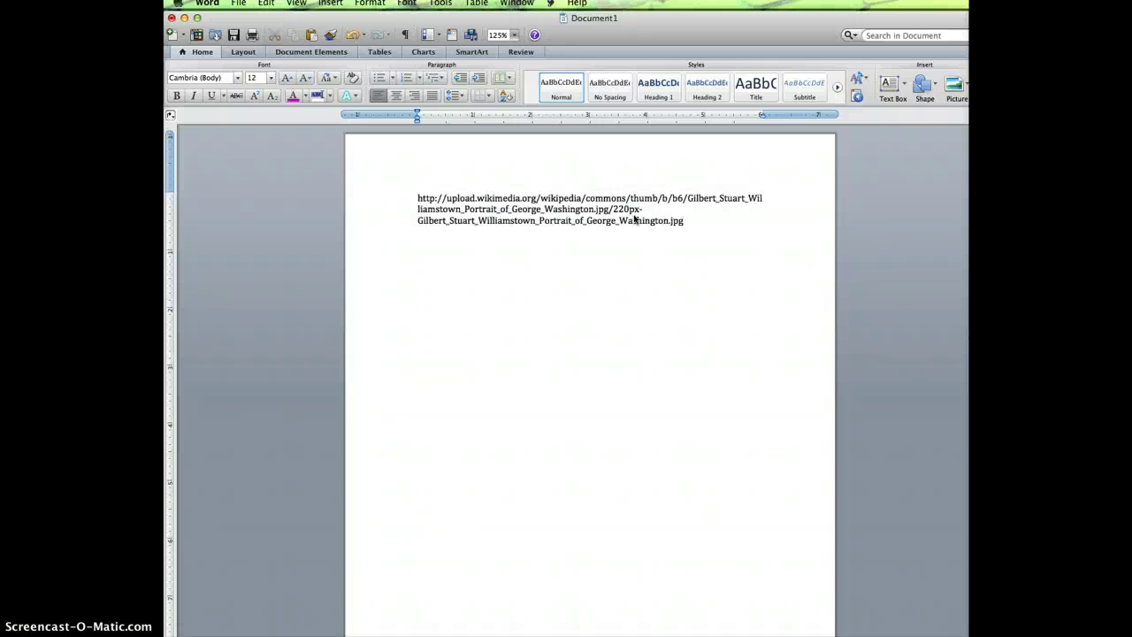
- Add the caption "(George Washington Pic 2)" on its own line above the pasted web address
{"action": "left_click", "coordinate": [414, 198]}
{"action": "type", "text": "("}
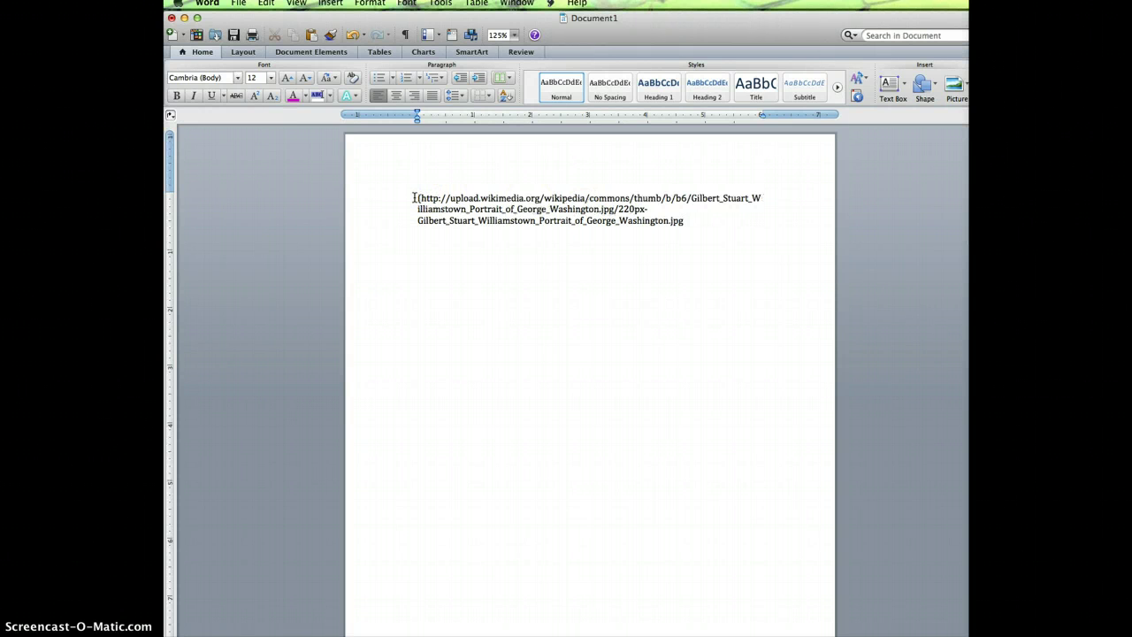
{"action": "type", "text": "George"}
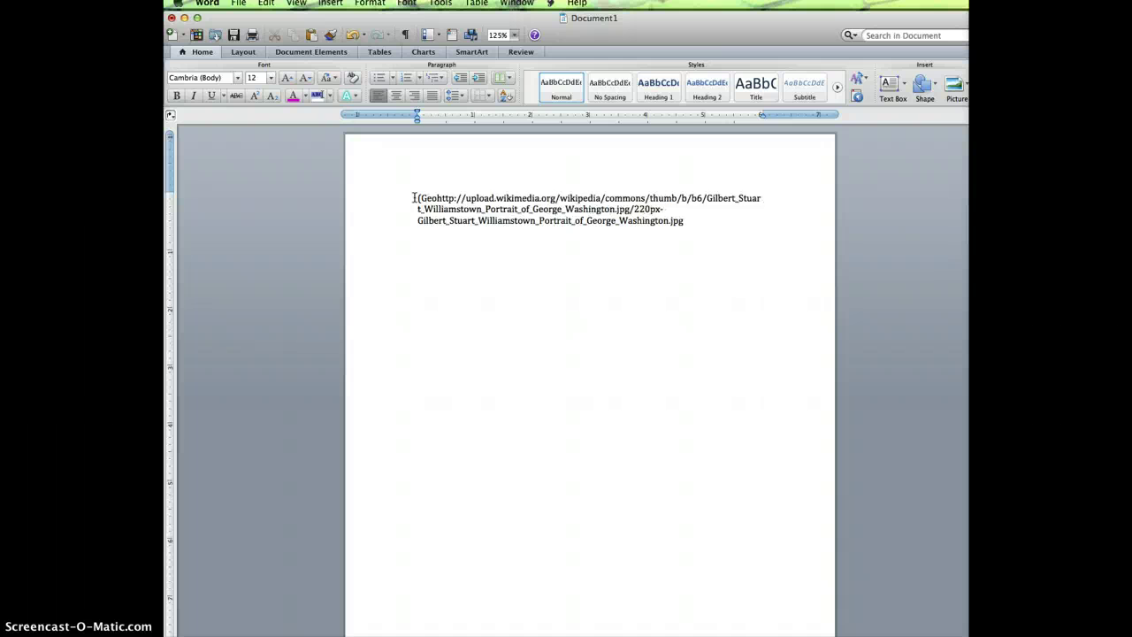
{"action": "key", "text": "Return"}
{"action": "type", "text": "Washingto"}
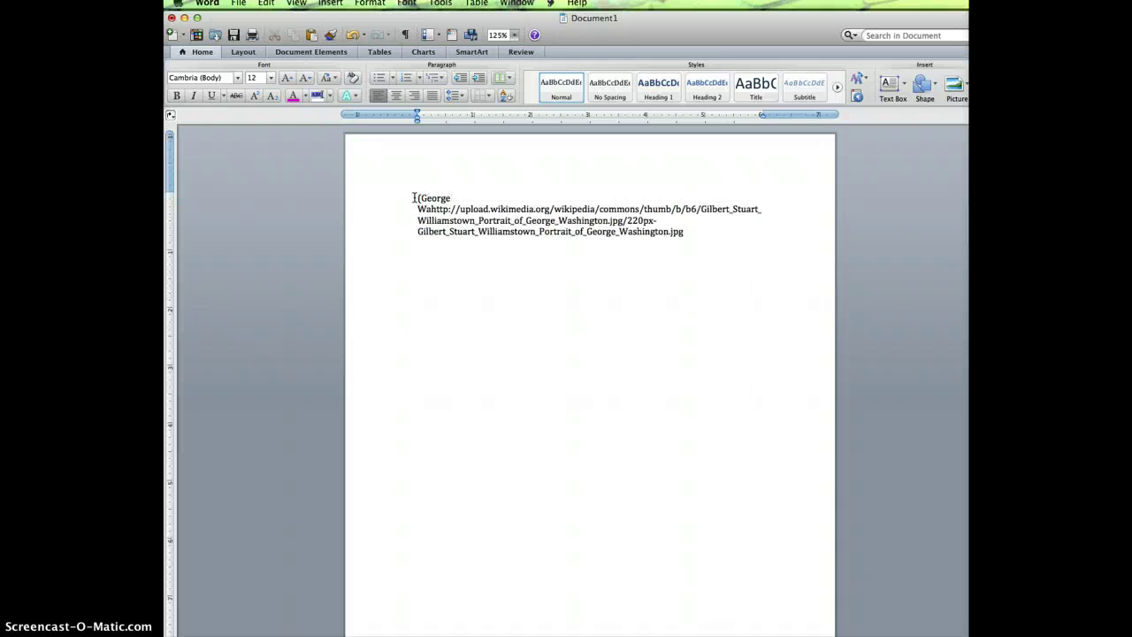
{"action": "type", "text": "n Pic "}
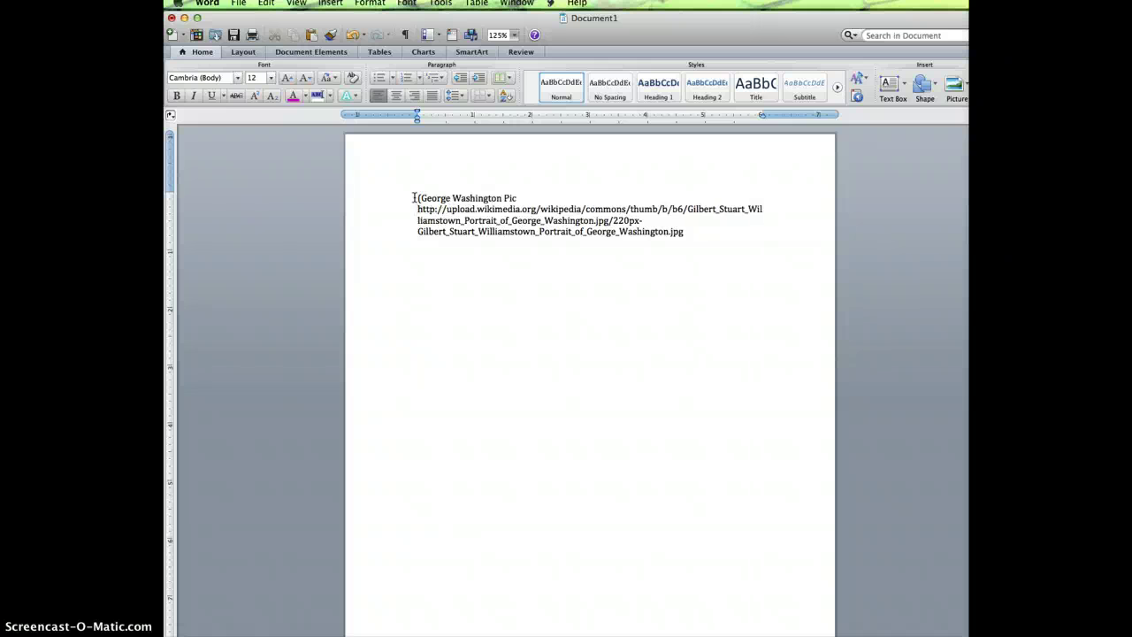
{"action": "type", "text": "2)"}
{"action": "key", "text": "Return"}
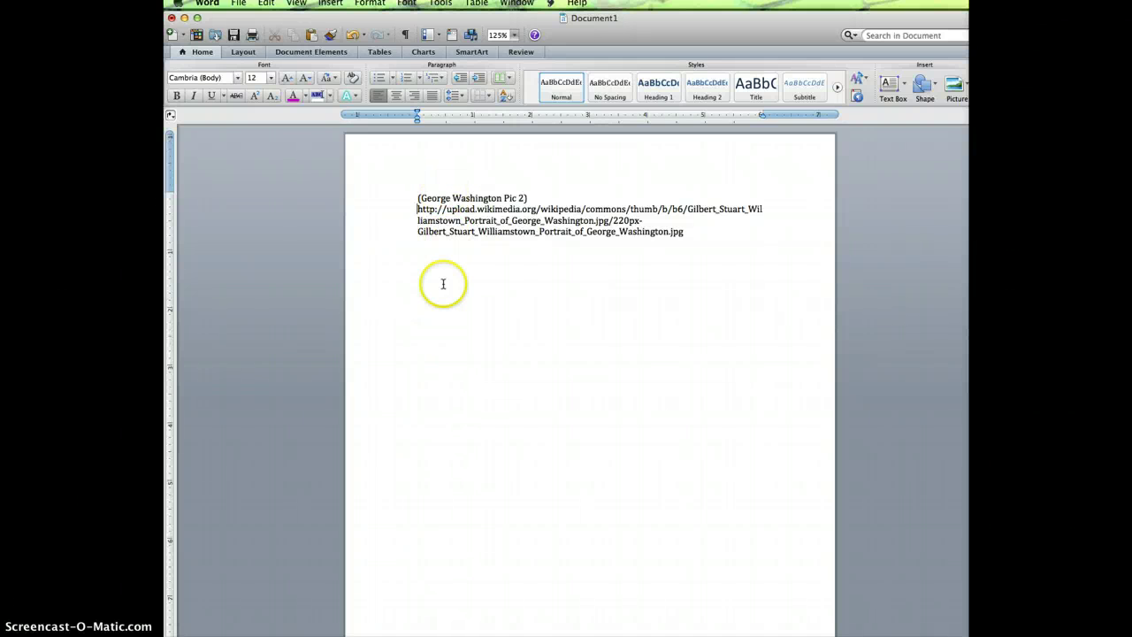
{"action": "left_click", "coordinate": [691, 234]}
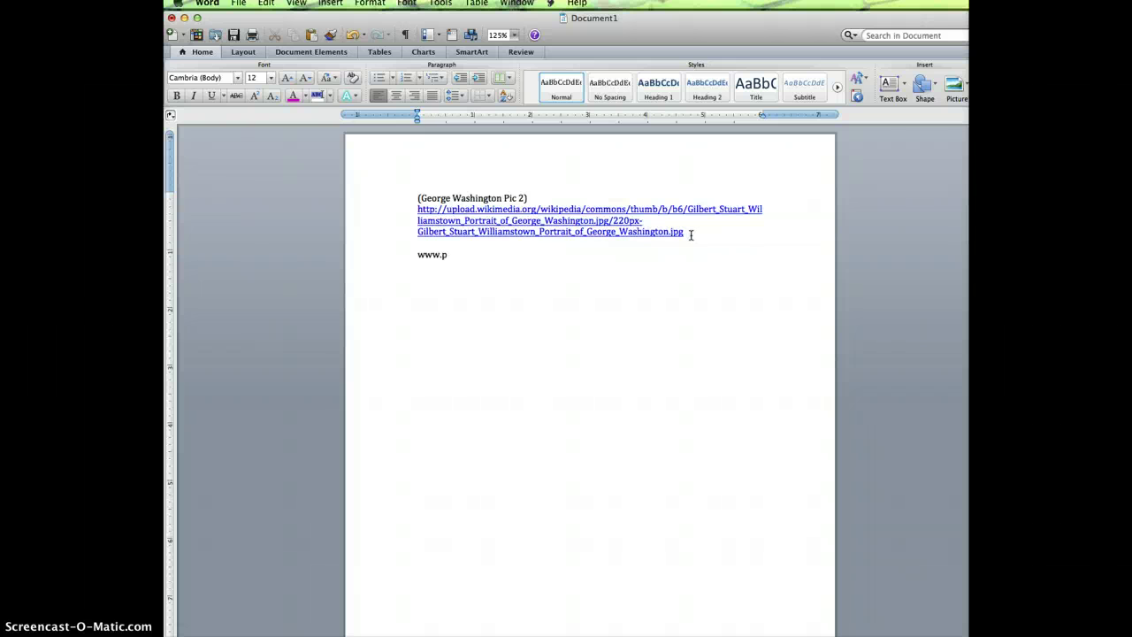
{"action": "type", "text": "www.pixabay"}
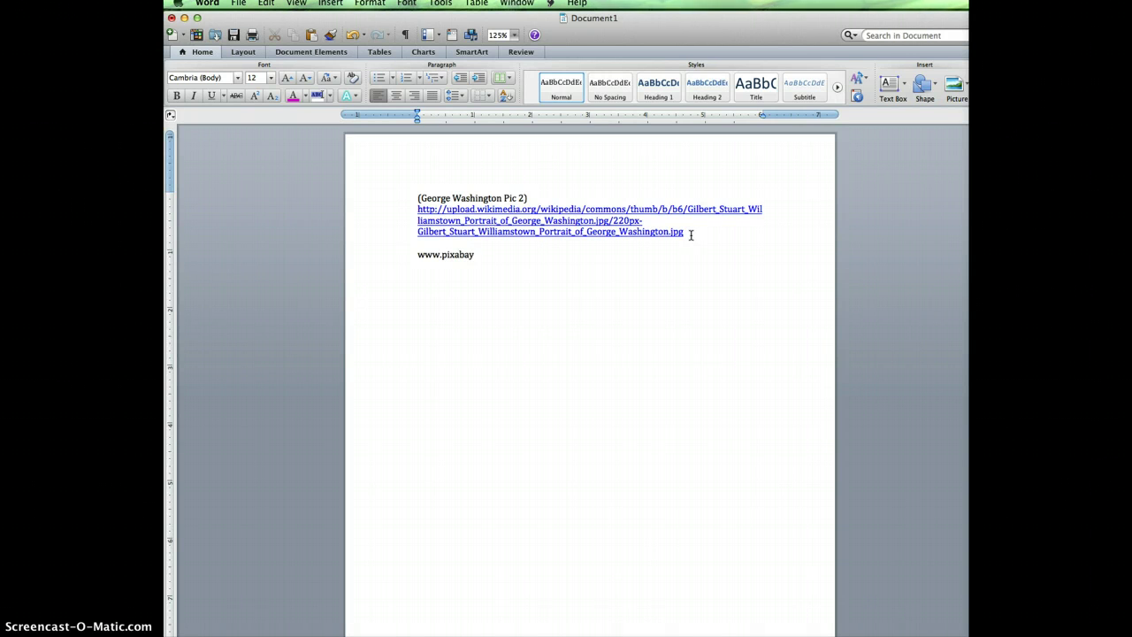
{"action": "type", "text": ".com"}
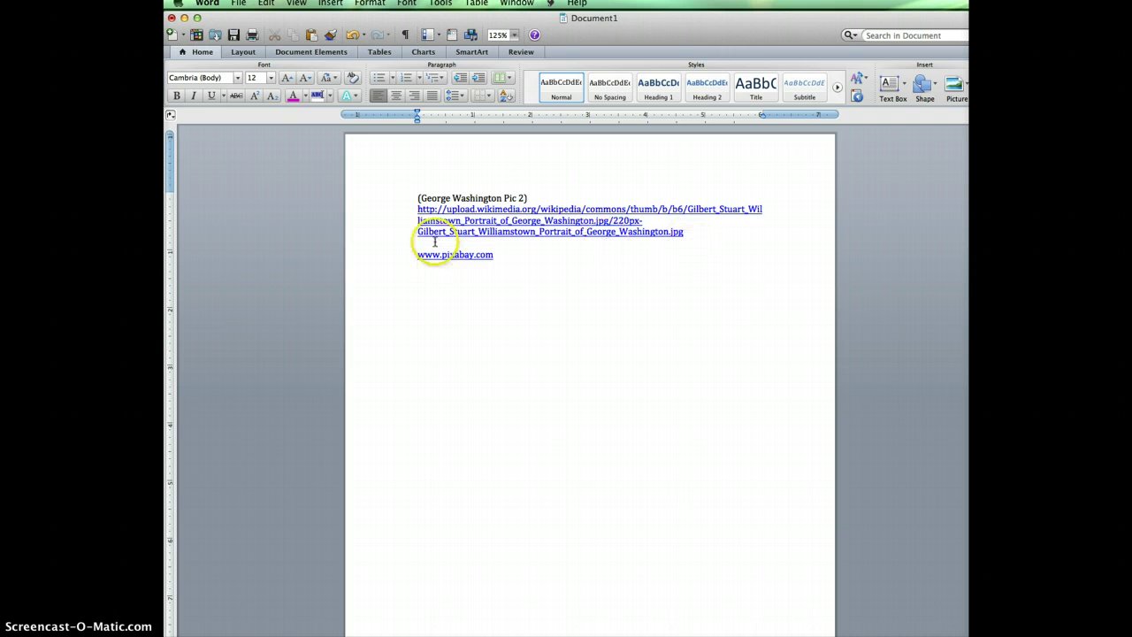
{"action": "left_click", "coordinate": [412, 188]}
{"action": "key", "text": "Return"}
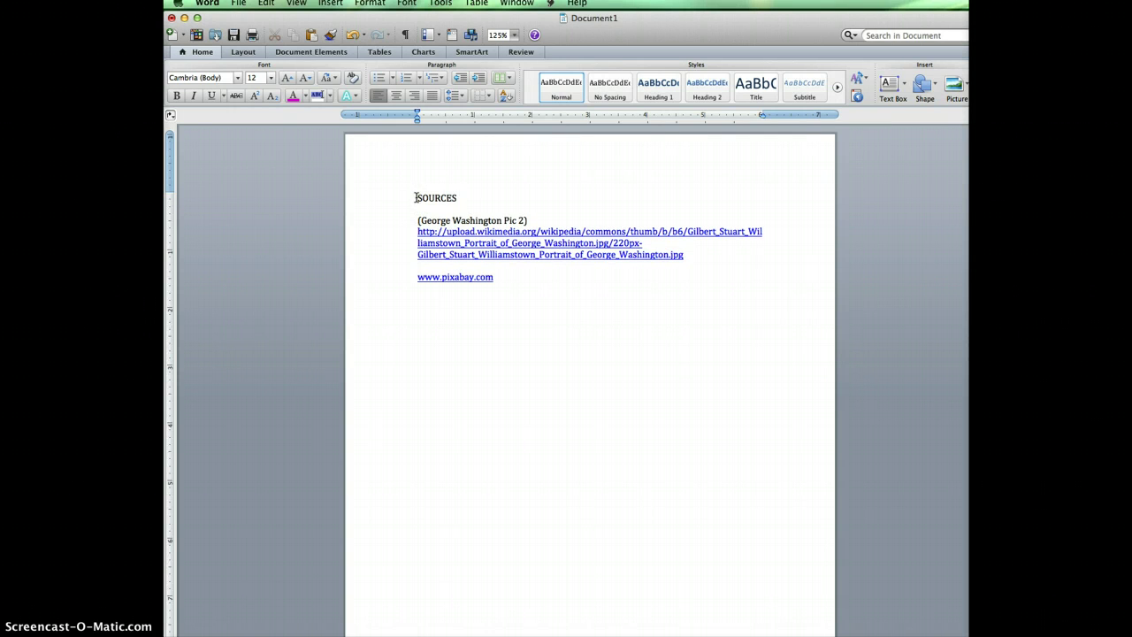
{"action": "left_click", "coordinate": [407, 199]}
- Quit Word without saving the sources document
{"action": "left_click", "coordinate": [206, 4]}
{"action": "left_click", "coordinate": [208, 133]}
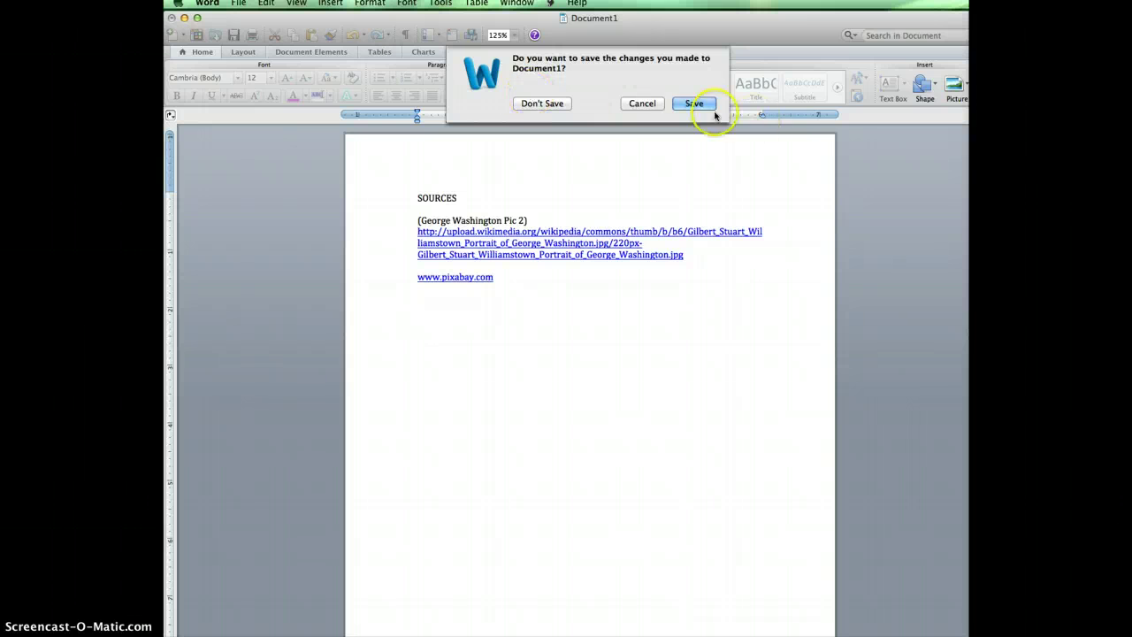
{"action": "left_click", "coordinate": [531, 103]}
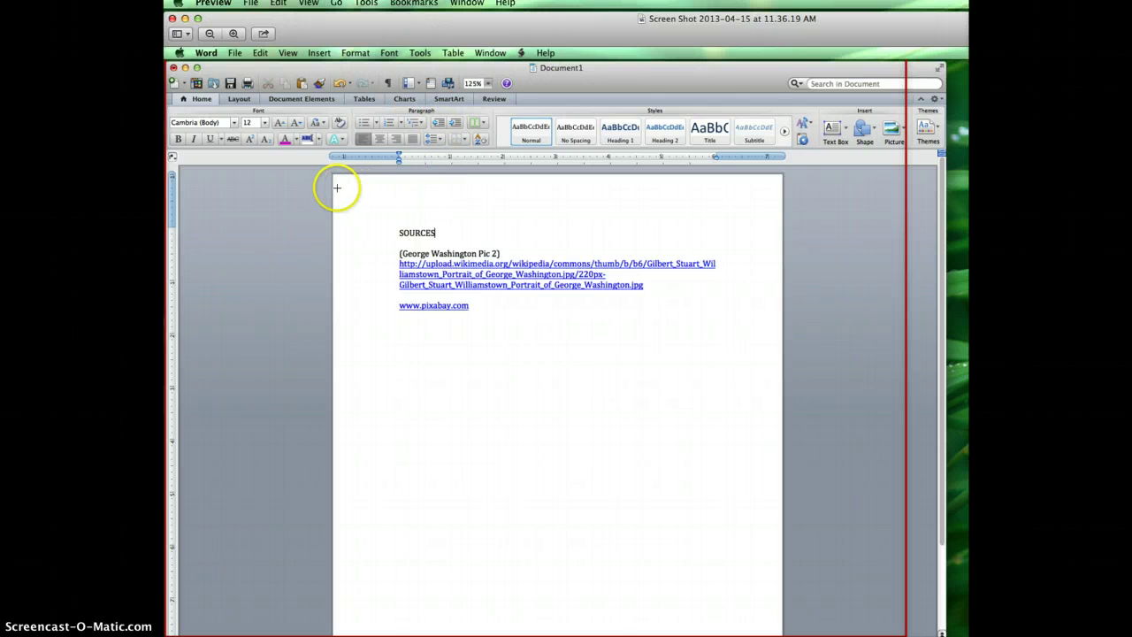
- Crop the screenshot of the Word document in Preview to the white page containing the sources
{"action": "left_click_drag", "start_coordinate": [338, 182], "coordinate": [773, 622]}
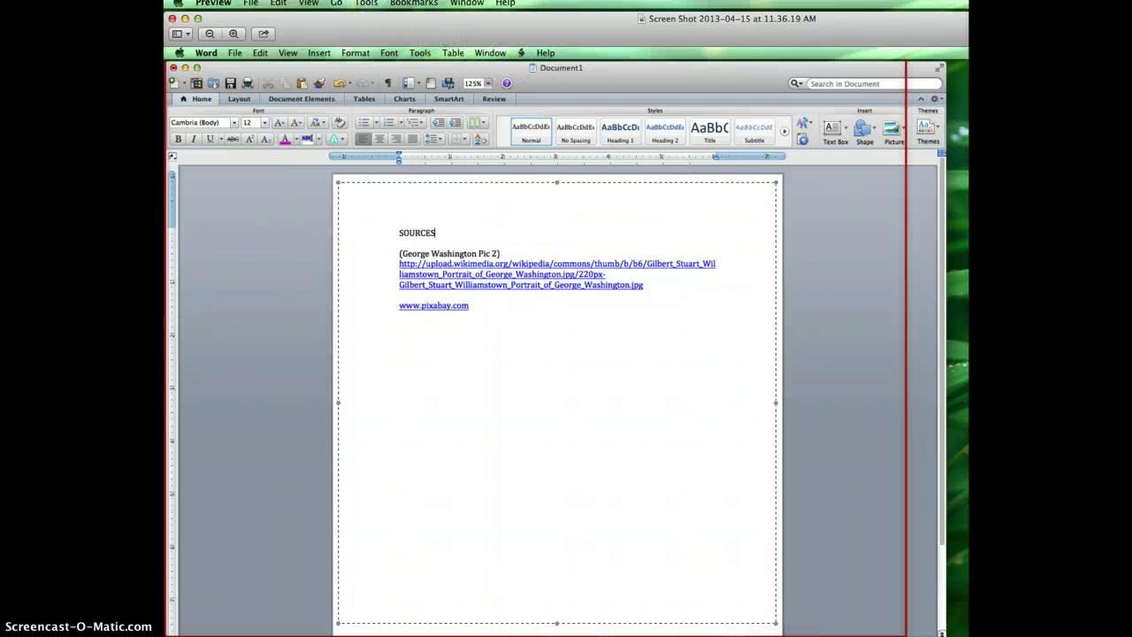
{"action": "left_click", "coordinate": [366, 2]}
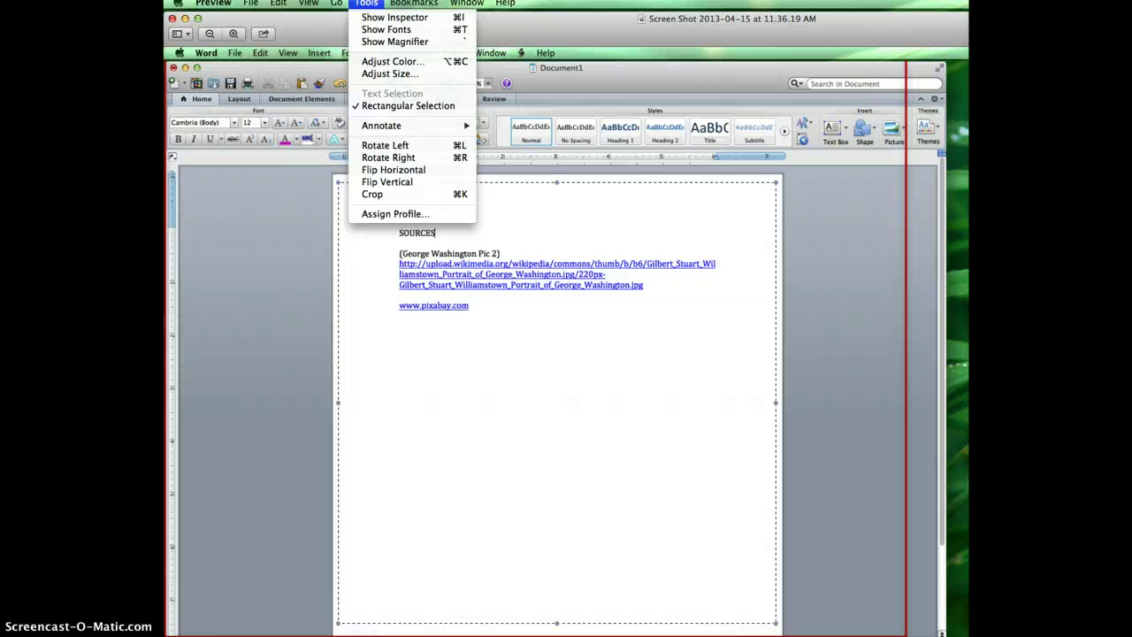
{"action": "left_click", "coordinate": [371, 194]}
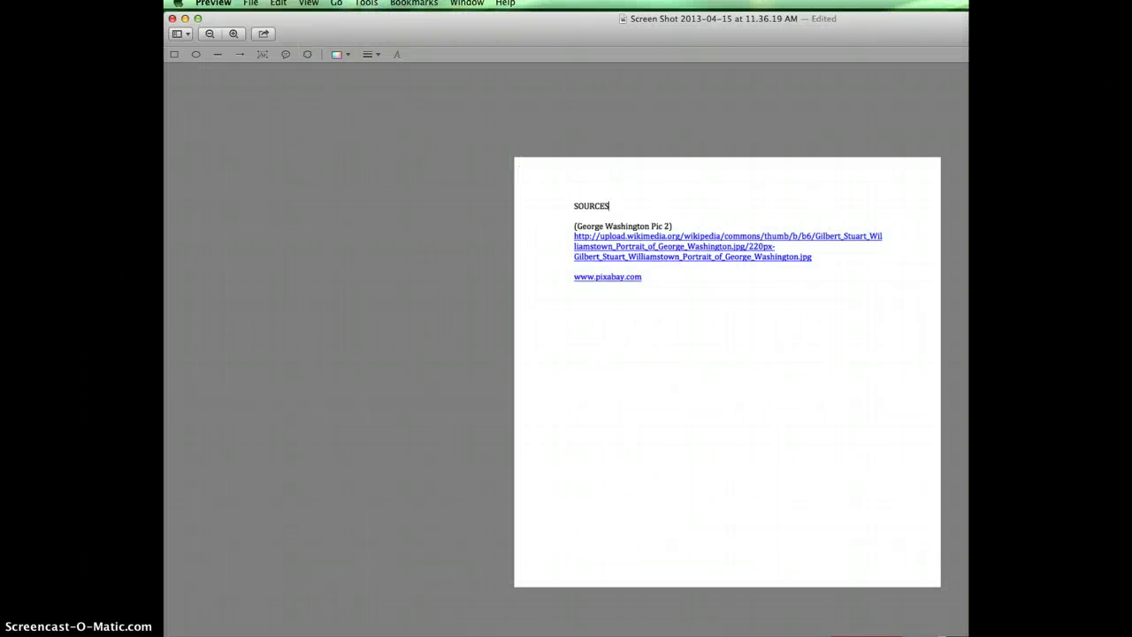
- Export the cropped screenshot to the Desktop as a PNG named George's Sources, and quit Preview
{"action": "left_click", "coordinate": [251, 3]}
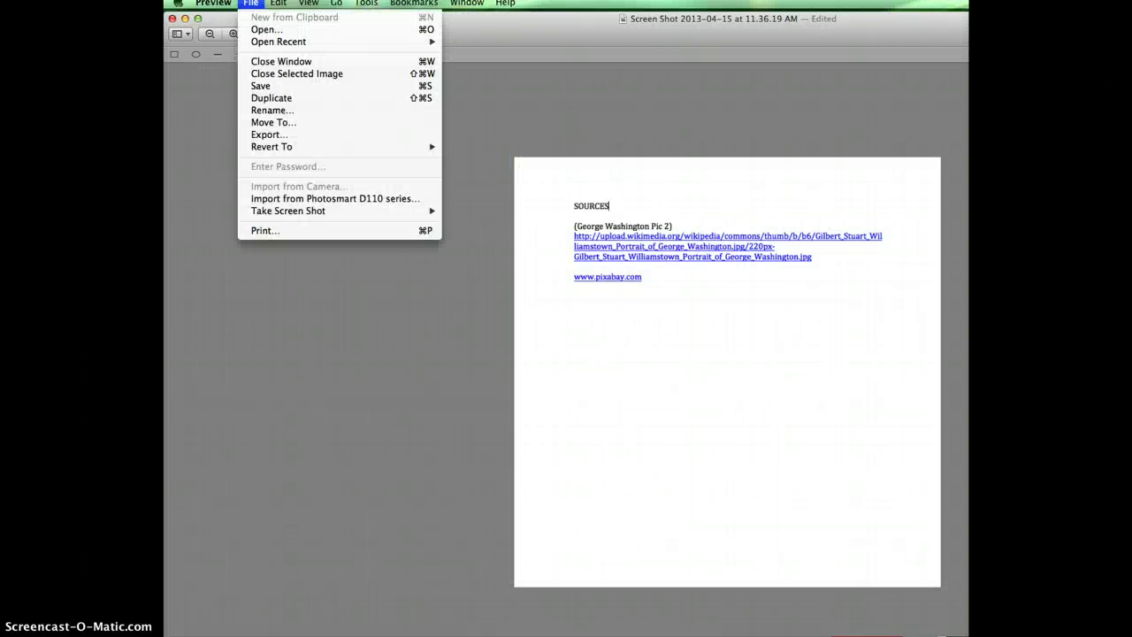
{"action": "left_click", "coordinate": [248, 134]}
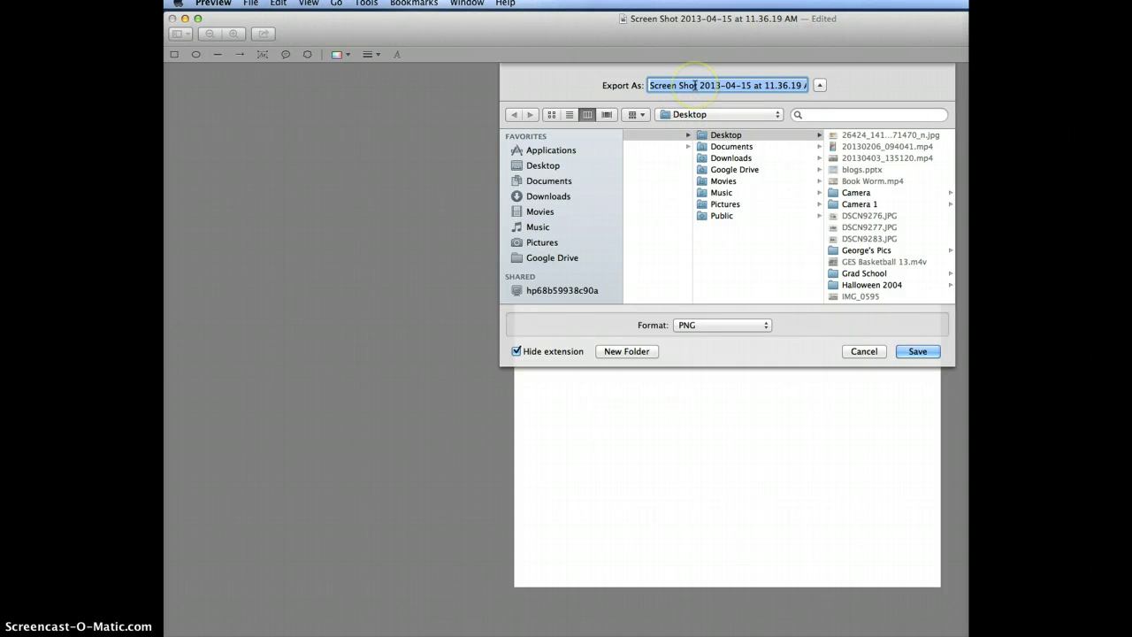
{"action": "type", "text": "Georg"}
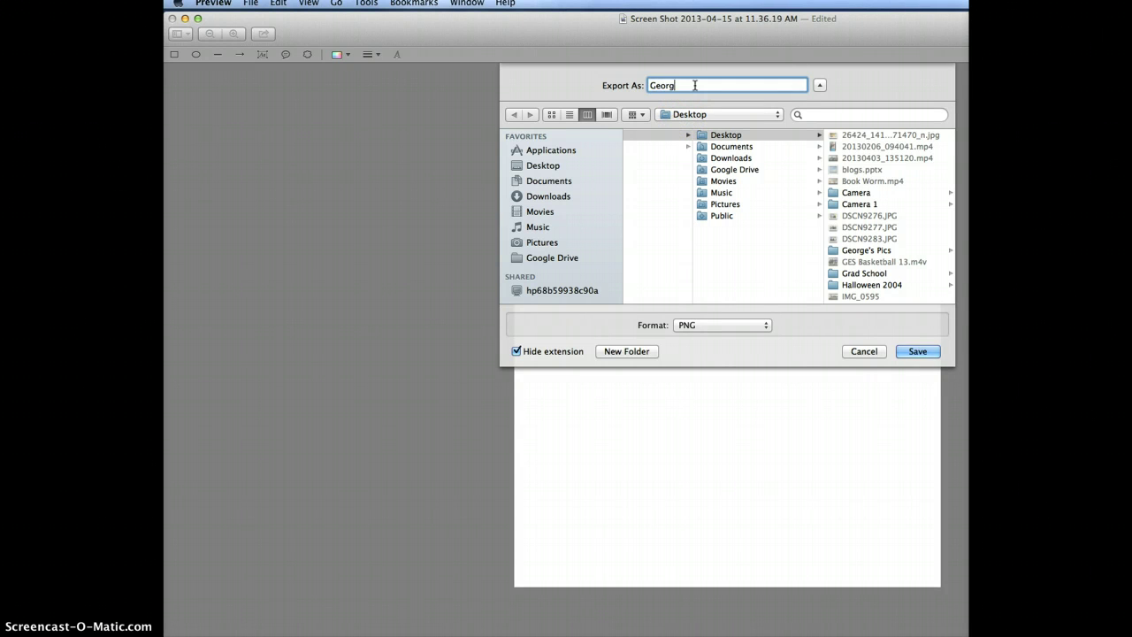
{"action": "type", "text": "e's Sources"}
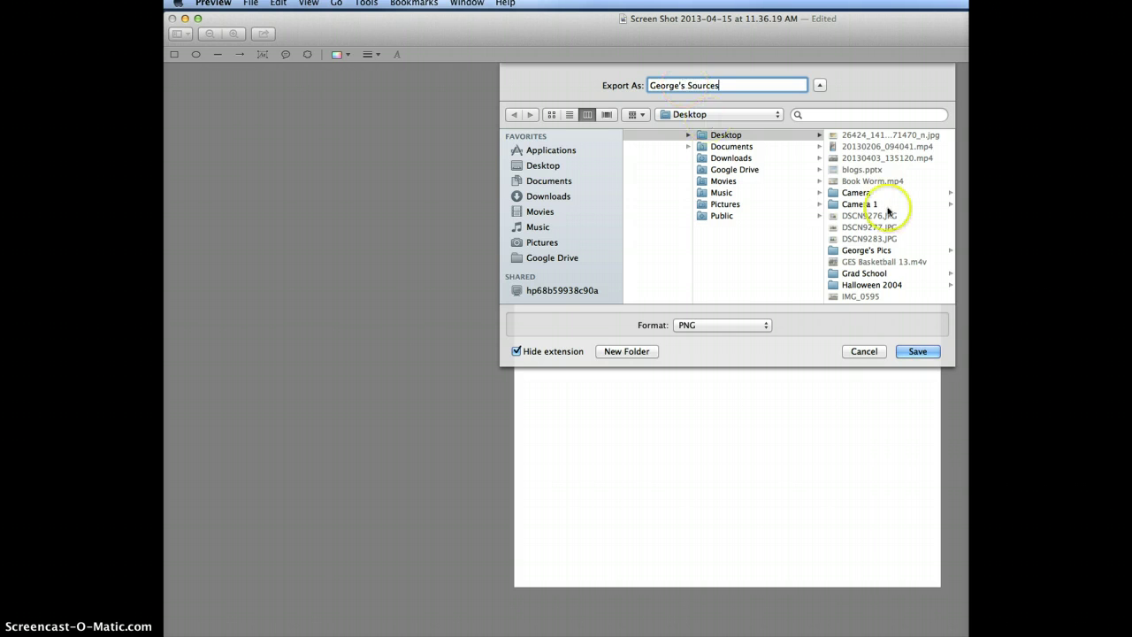
{"action": "left_click", "coordinate": [915, 352]}
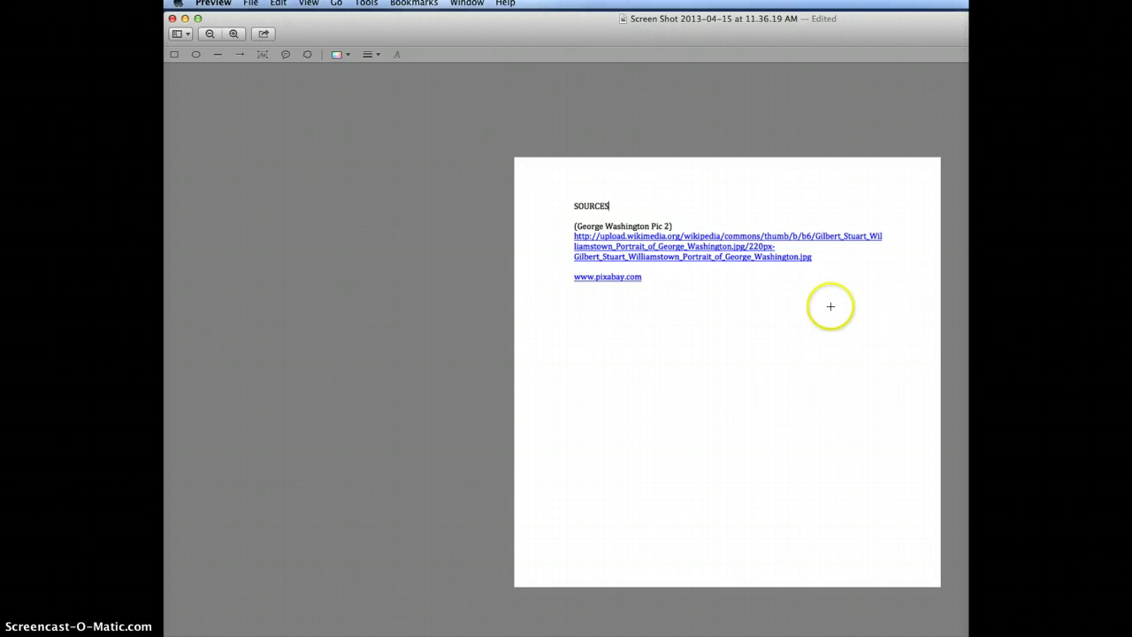
{"action": "key", "text": "super+q"}
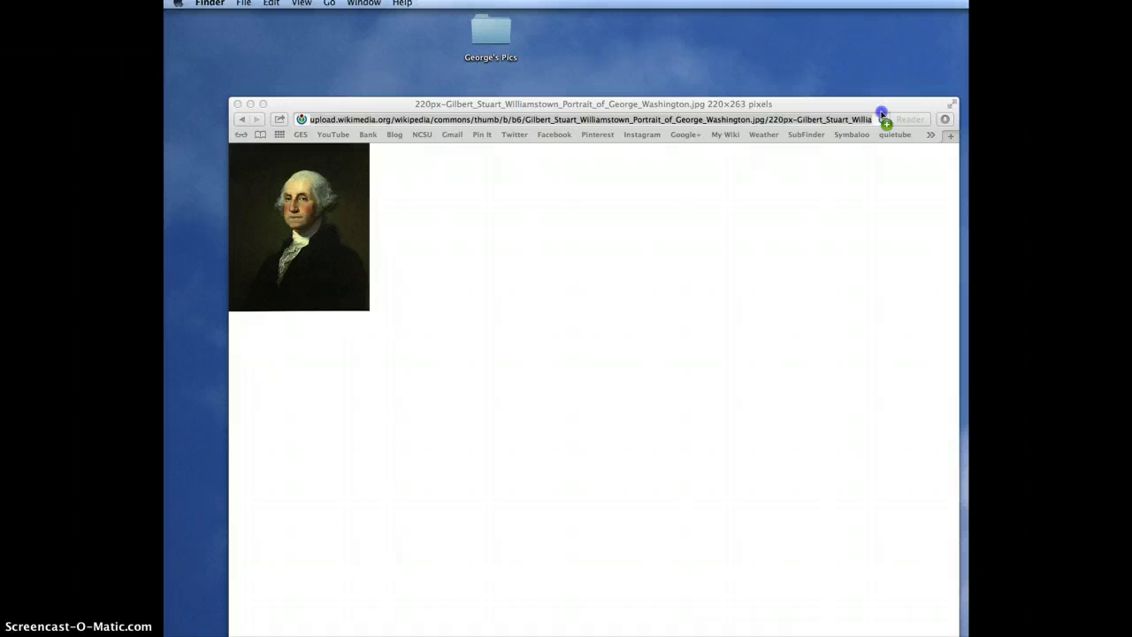
- Rename the screenshot file on the desktop as George's Sources and move it into the George's Pics folder
{"action": "left_click_drag", "start_coordinate": [884, 110], "coordinate": [600, 34]}
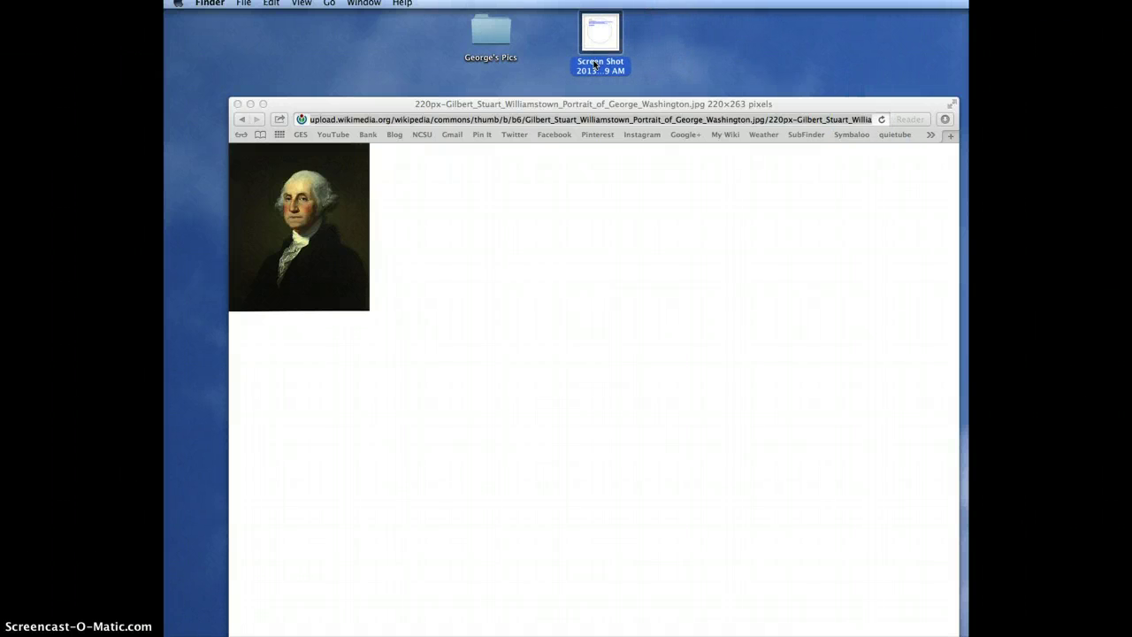
{"action": "left_click", "coordinate": [593, 65]}
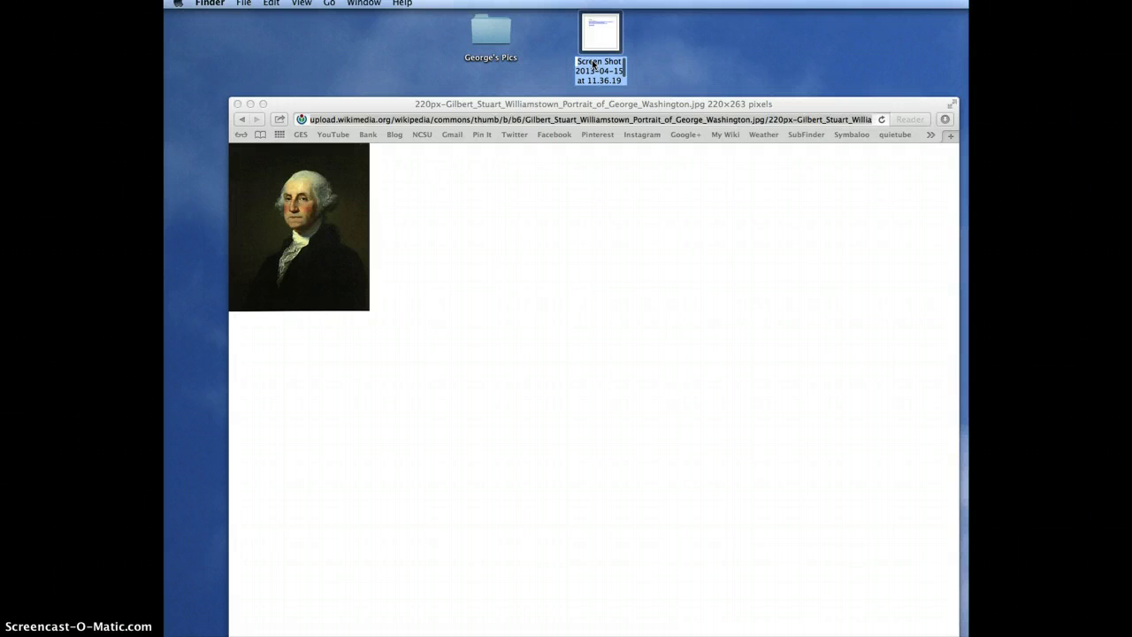
{"action": "left_click", "coordinate": [595, 67]}
{"action": "left_click", "coordinate": [607, 75]}
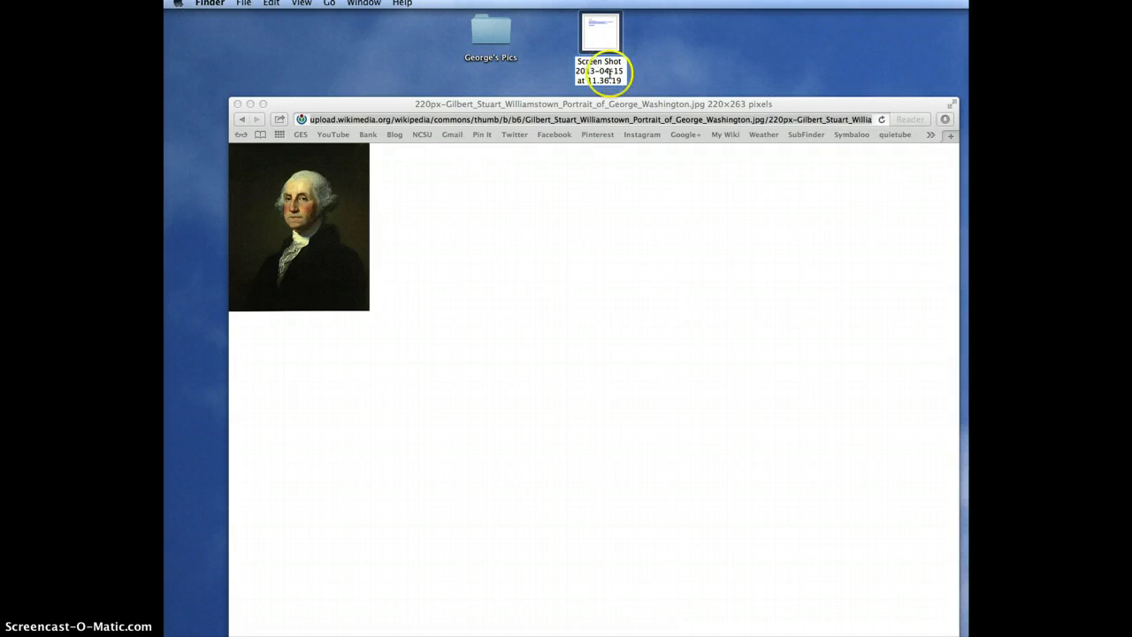
{"action": "left_click_drag", "start_coordinate": [621, 80], "coordinate": [567, 61]}
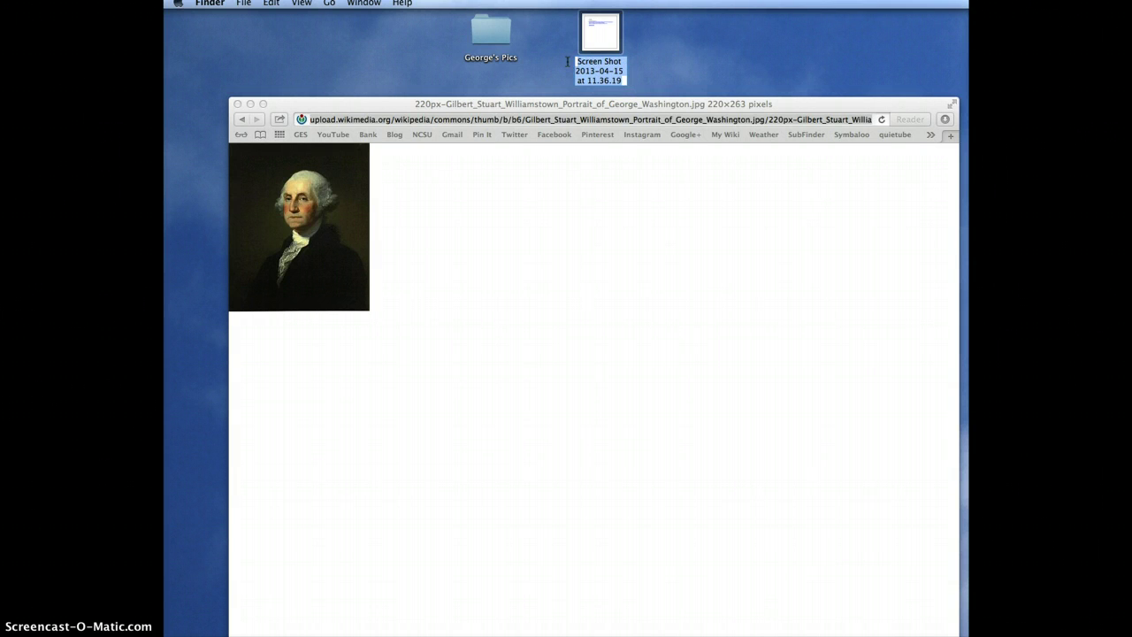
{"action": "type", "text": "George"}
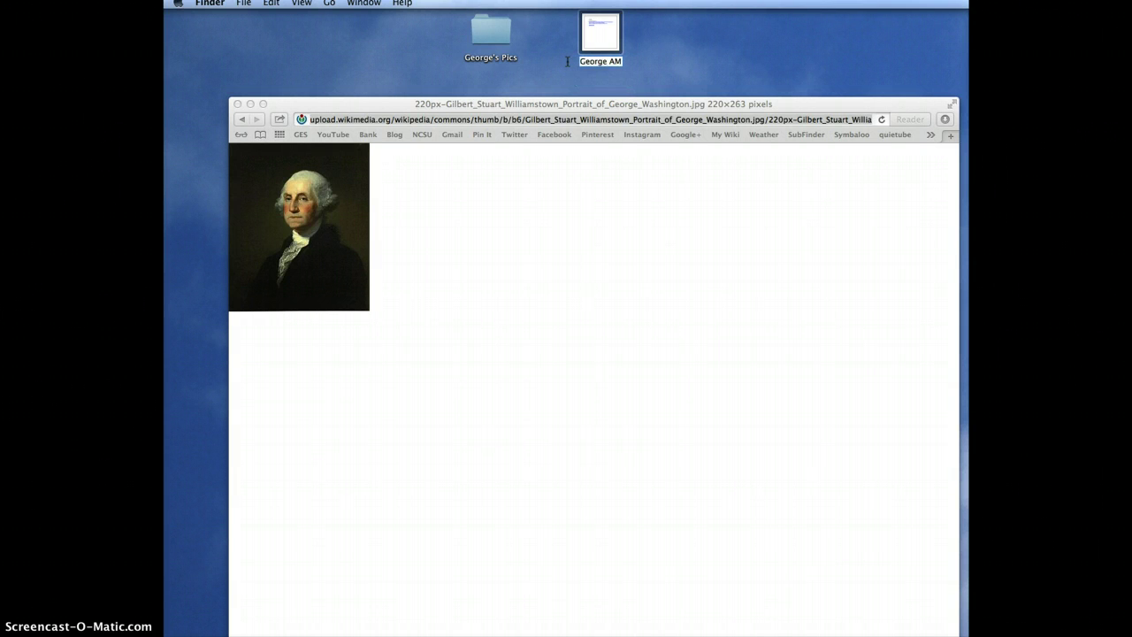
{"action": "type", "text": "'s Scour"}
{"action": "key", "text": "BackSpace"}
{"action": "key", "text": "BackSpace"}
{"action": "key", "text": "BackSpace"}
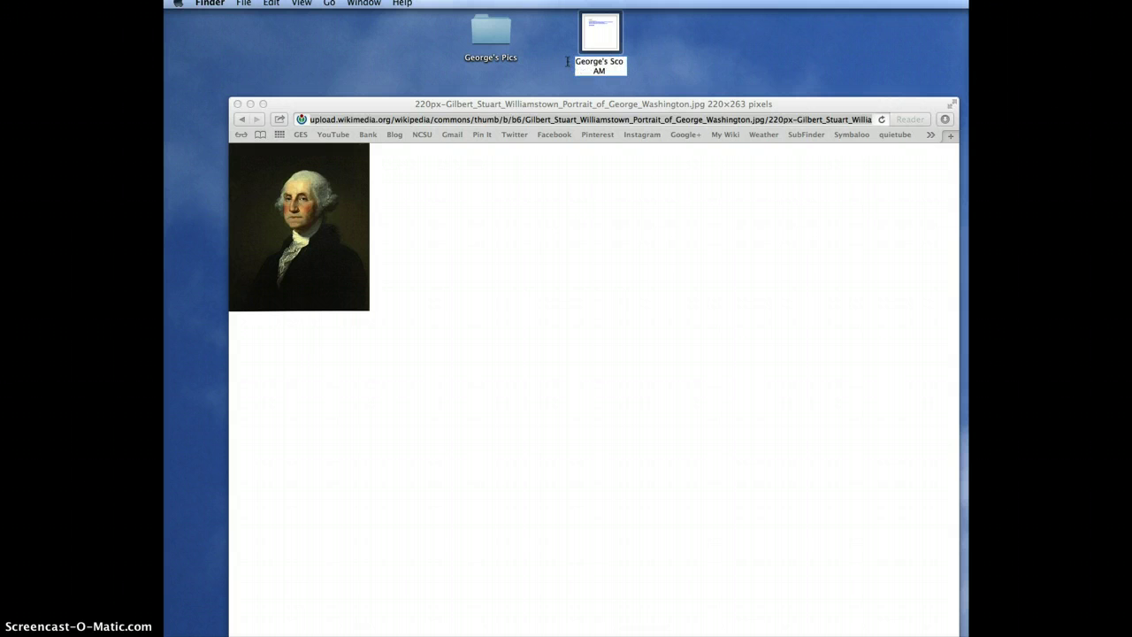
{"action": "type", "text": "urces"}
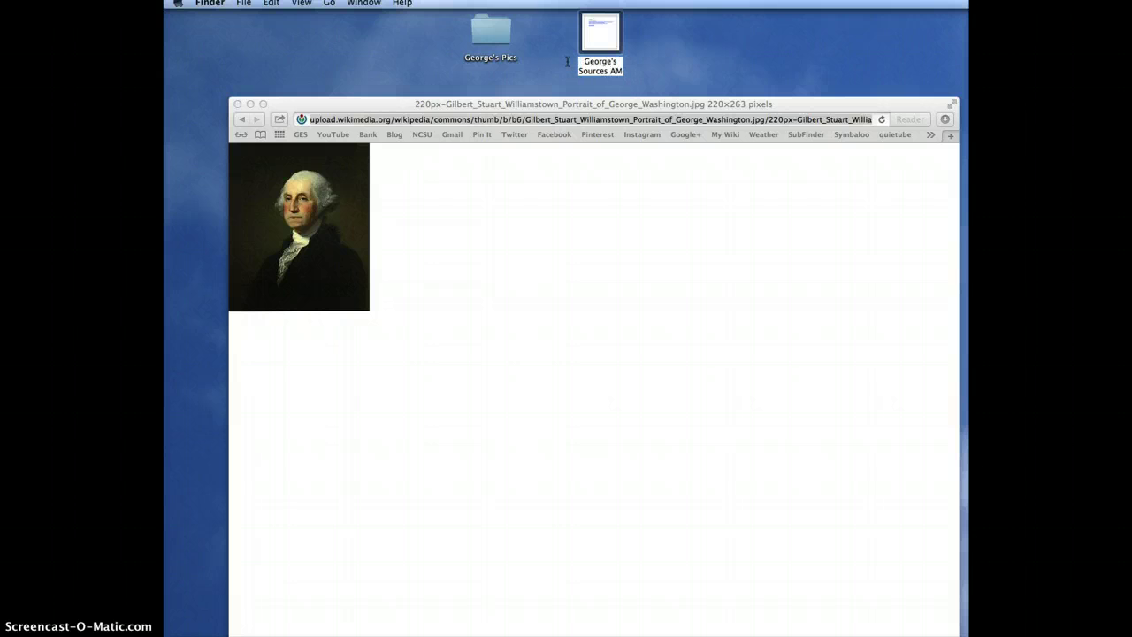
{"action": "key", "text": "Delete"}
{"action": "key", "text": "Delete"}
{"action": "key", "text": "Delete"}
{"action": "left_click", "coordinate": [639, 50]}
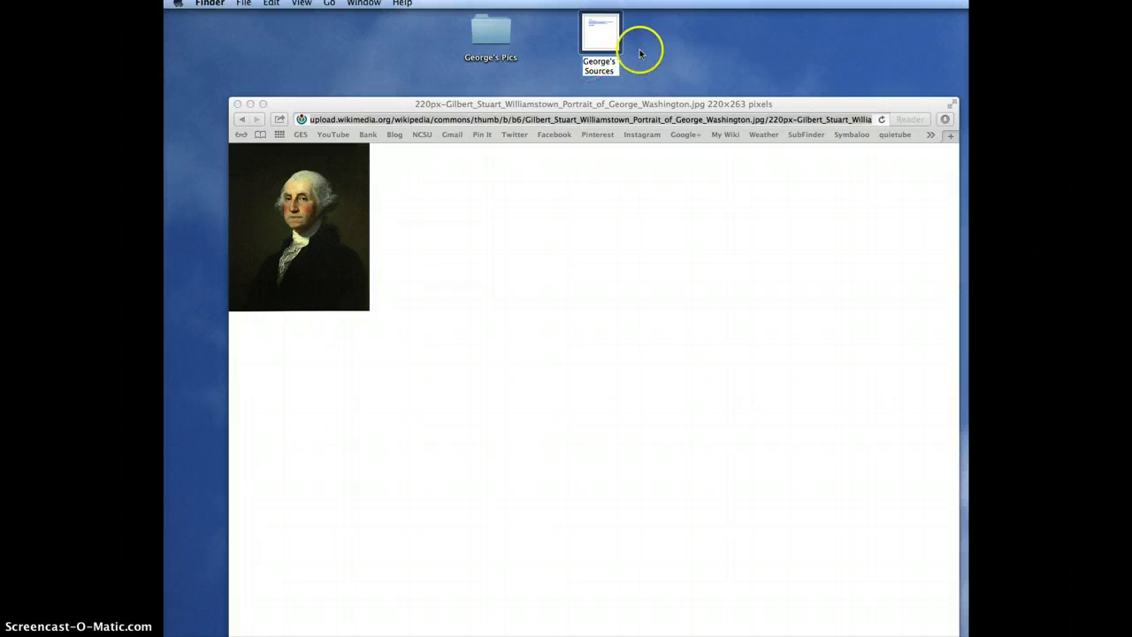
{"action": "left_click_drag", "start_coordinate": [600, 34], "coordinate": [640, 46]}
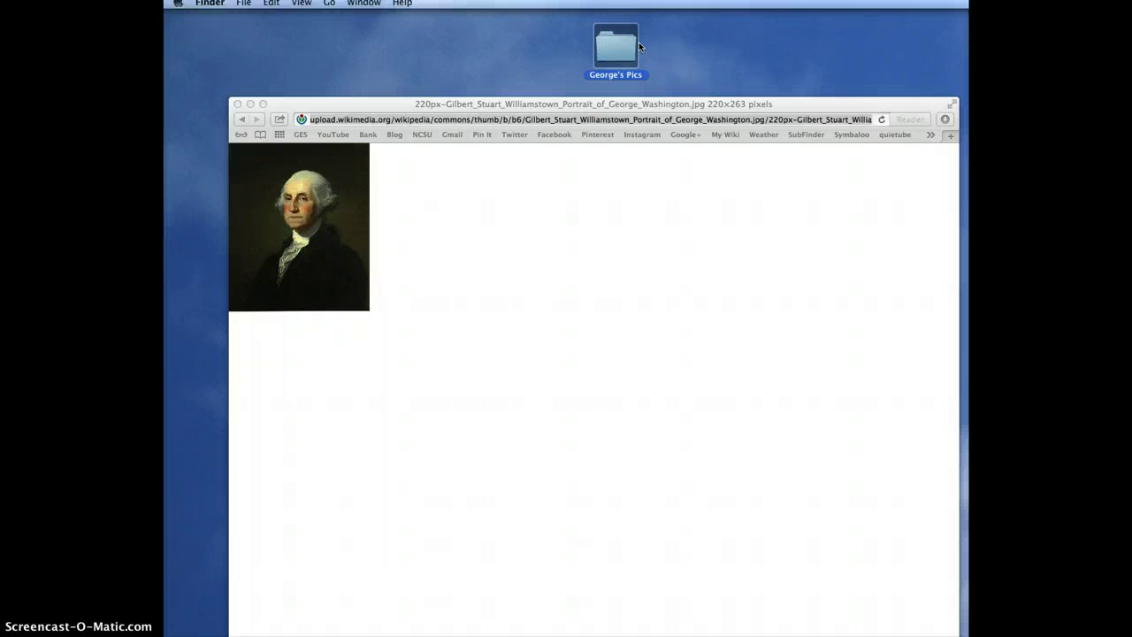
{"action": "left_click_drag", "start_coordinate": [639, 46], "coordinate": [302, 48]}
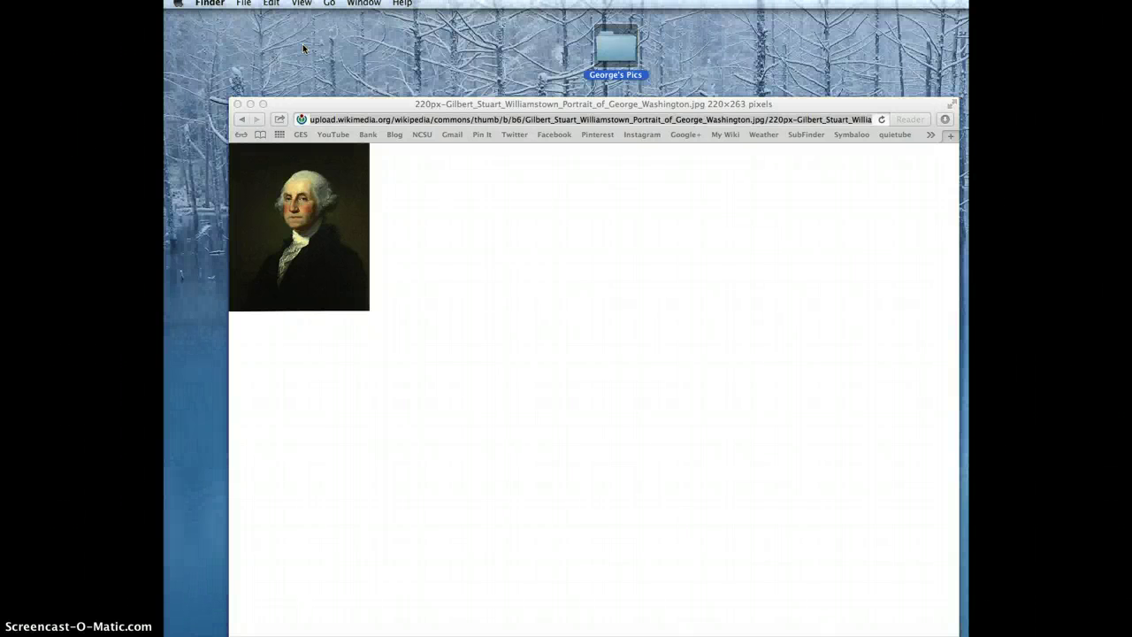
{"action": "left_click", "coordinate": [267, 95]}
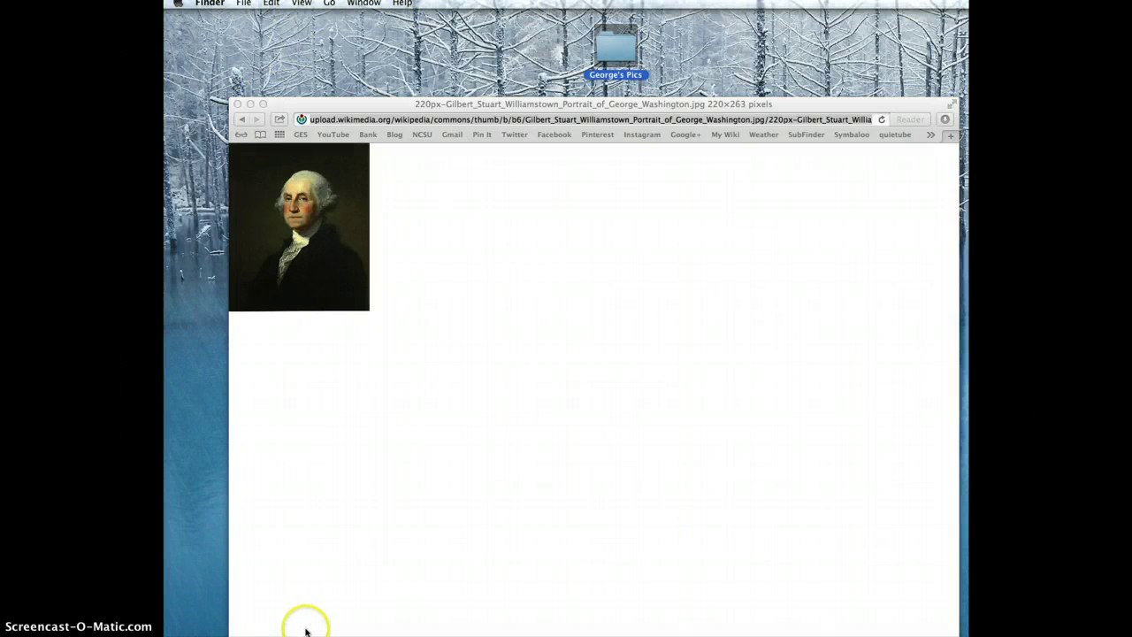